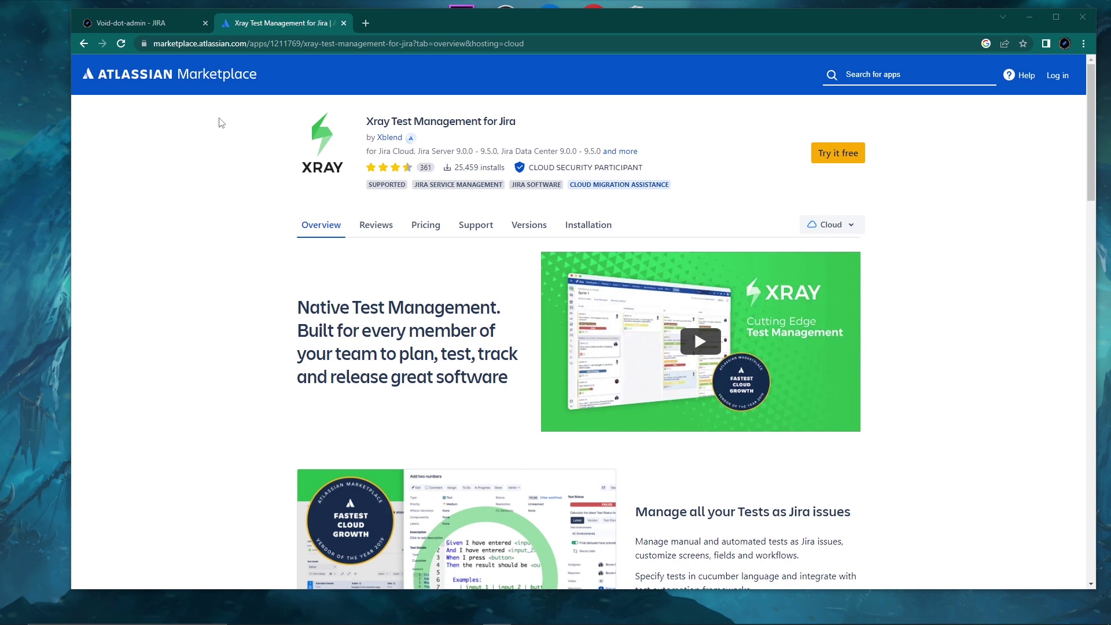
pyautogui.click(193, 23)
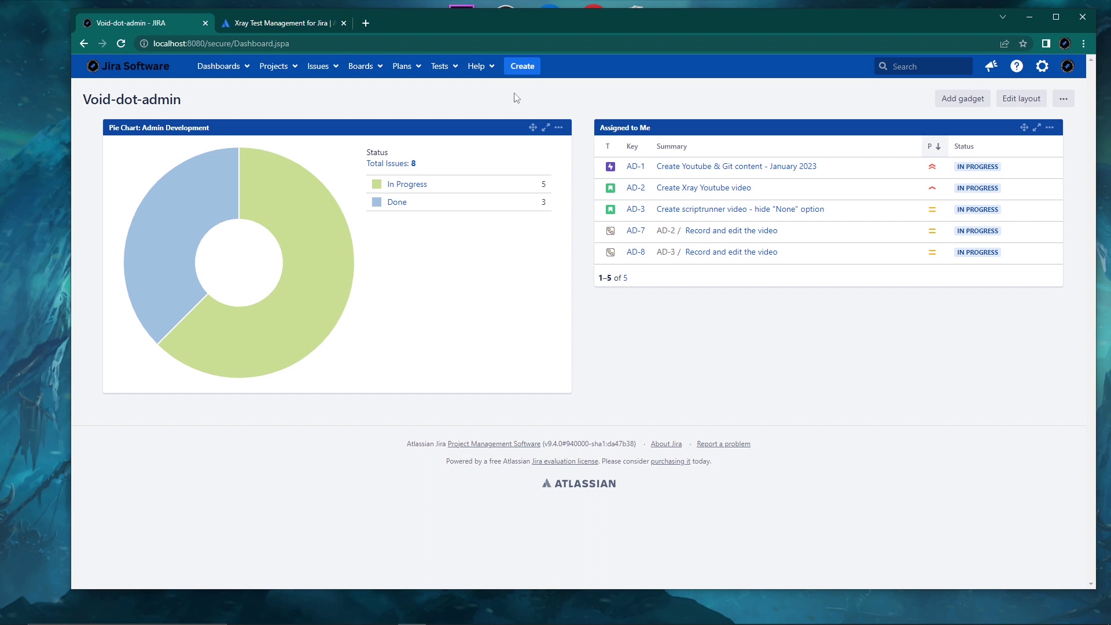
pyautogui.click(299, 26)
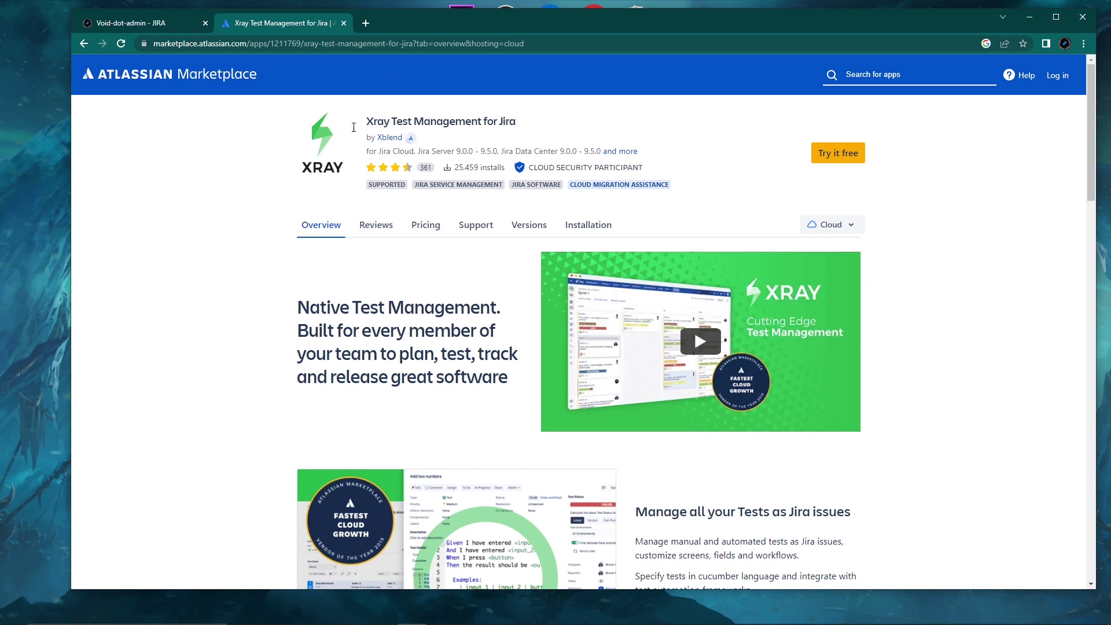
pyautogui.click(137, 29)
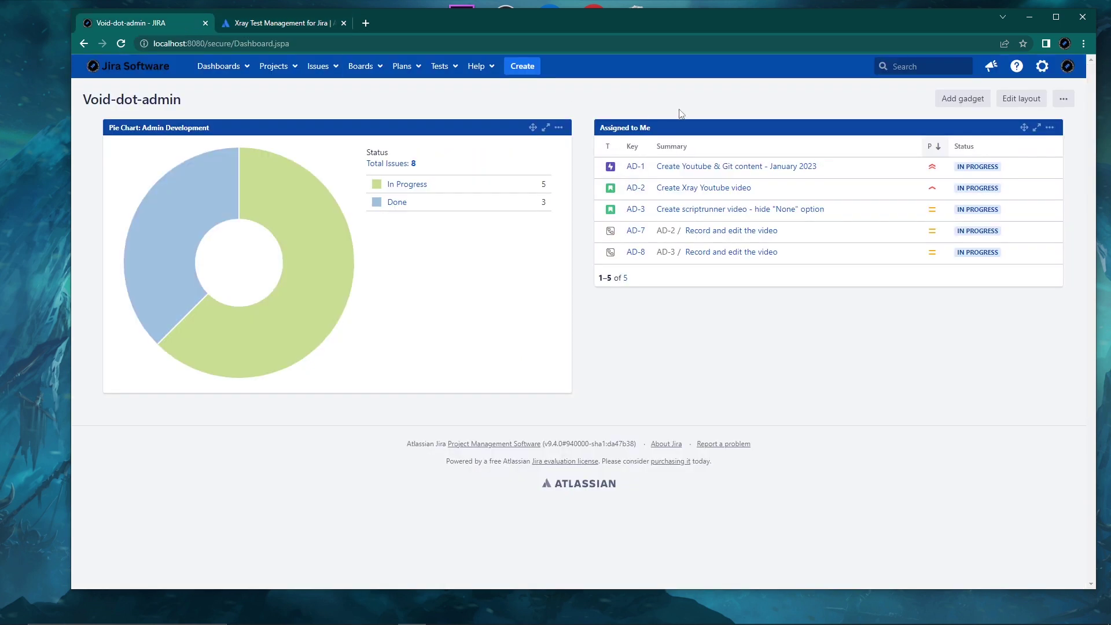
pyautogui.click(262, 23)
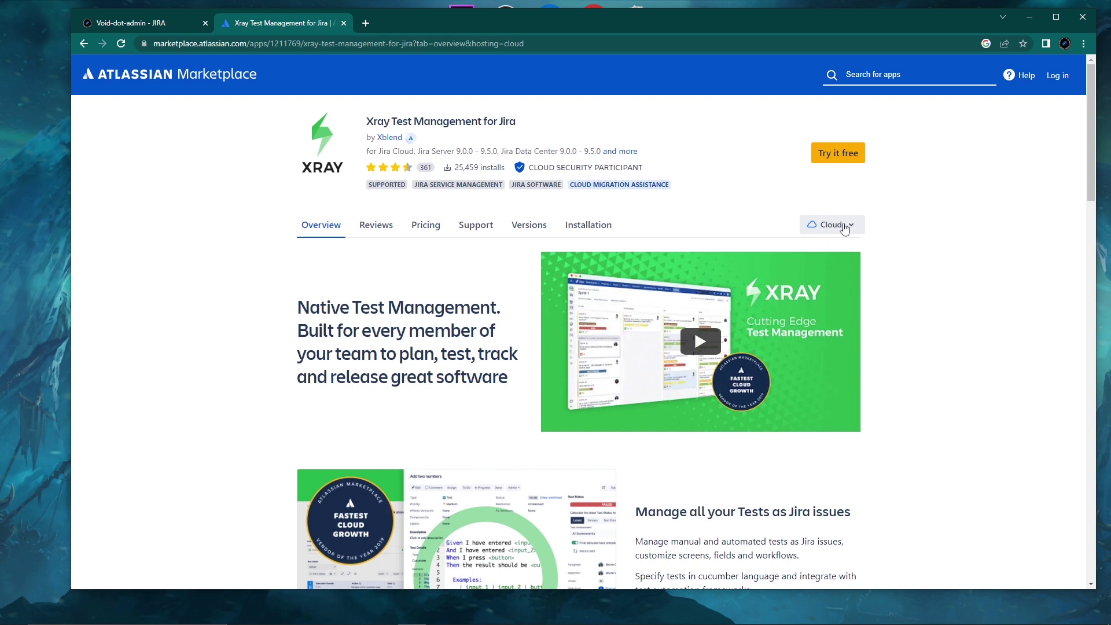
# Switch the Xray Marketplace listing to Data Center hosting and show its full version history.
pyautogui.click(846, 227)
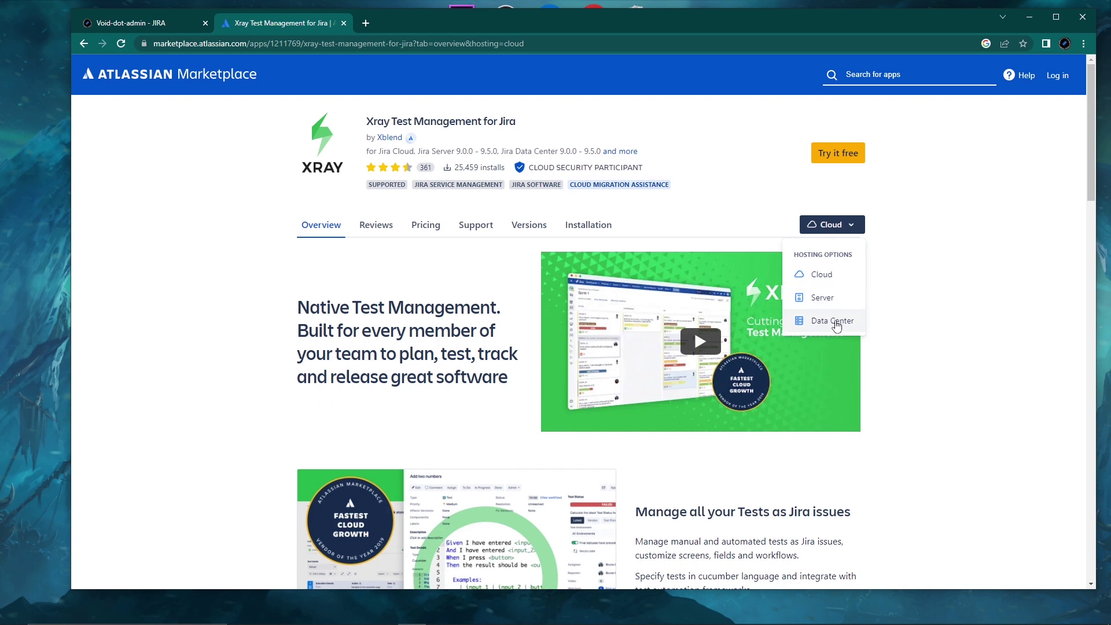
pyautogui.click(837, 325)
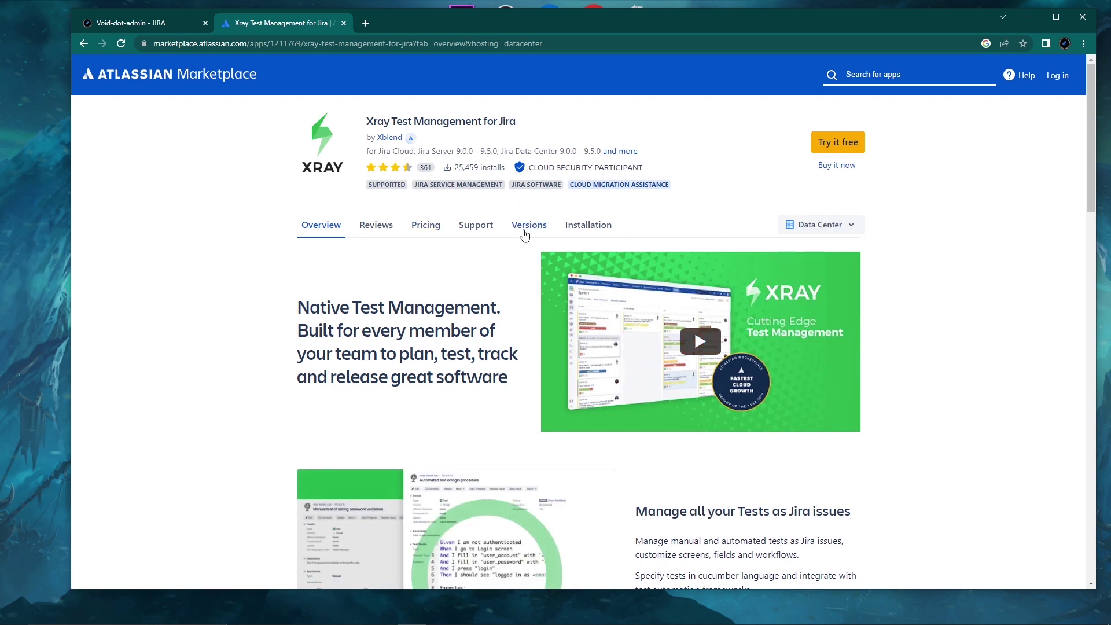
pyautogui.click(525, 231)
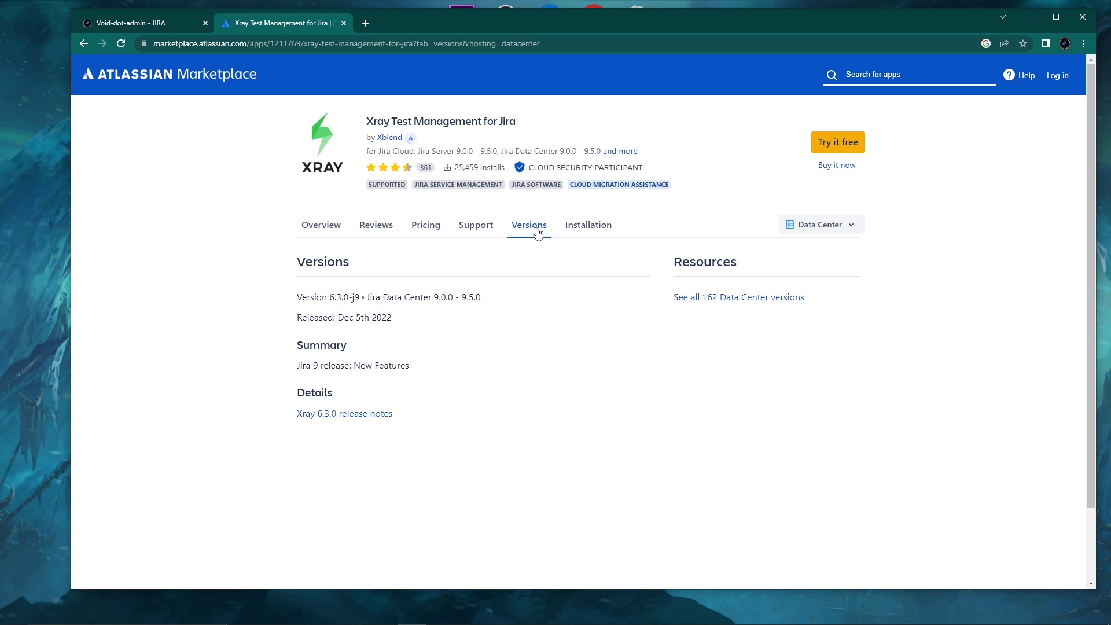
pyautogui.click(715, 301)
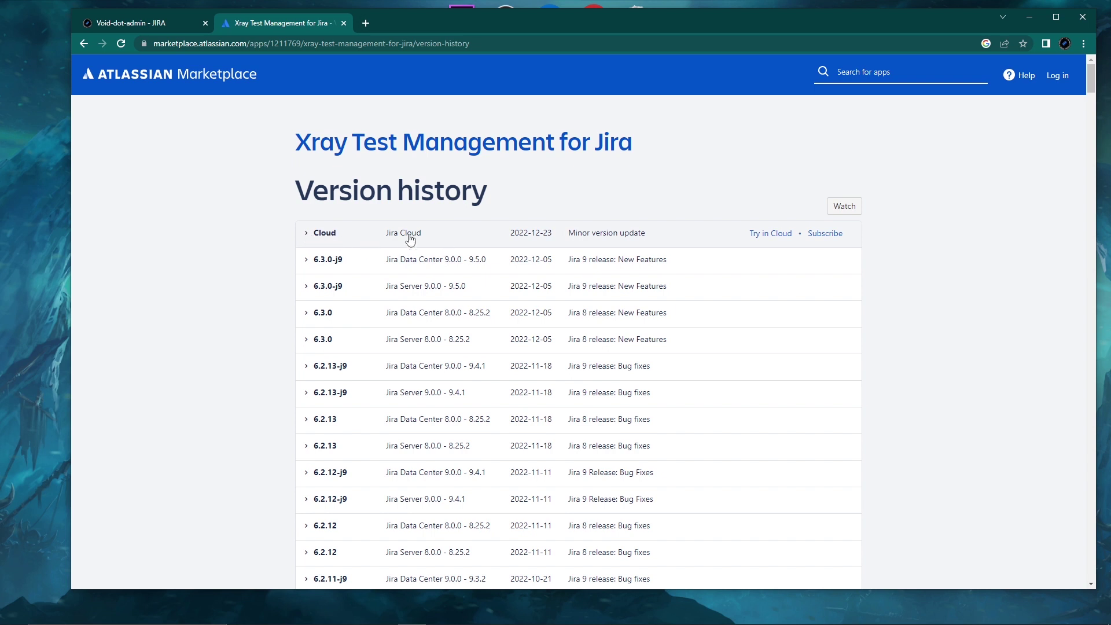
# Download the Xray 6.3.0-j9 release for Jira Data Center 9.0.0 - 9.5.0 from the version history.
pyautogui.click(307, 237)
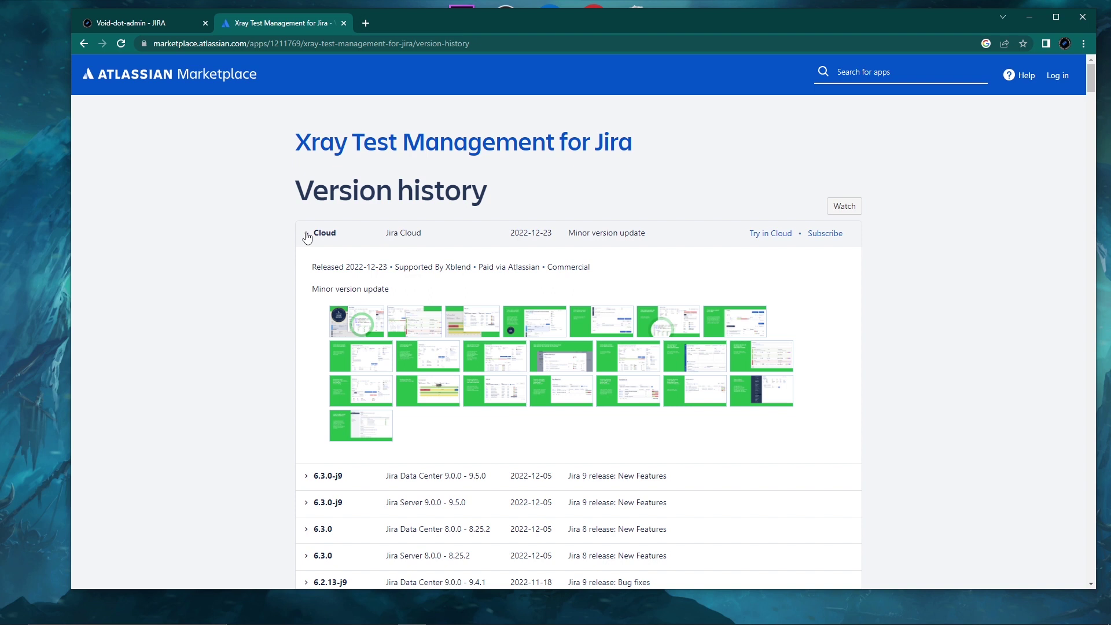
pyautogui.click(307, 238)
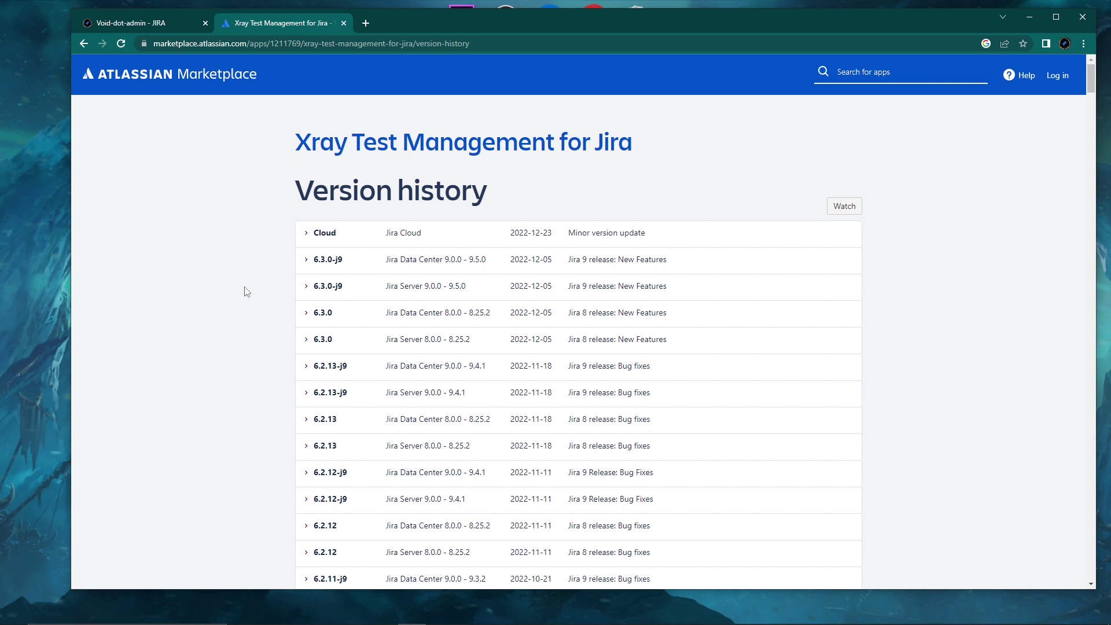
pyautogui.click(307, 259)
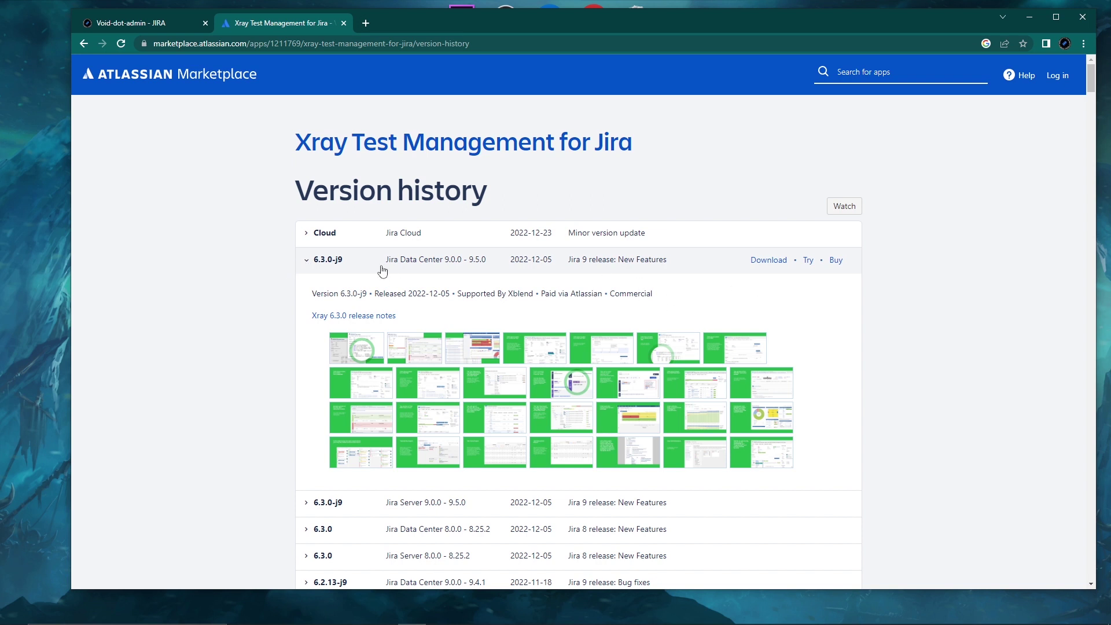
pyautogui.click(307, 260)
pyautogui.click(307, 261)
pyautogui.click(764, 261)
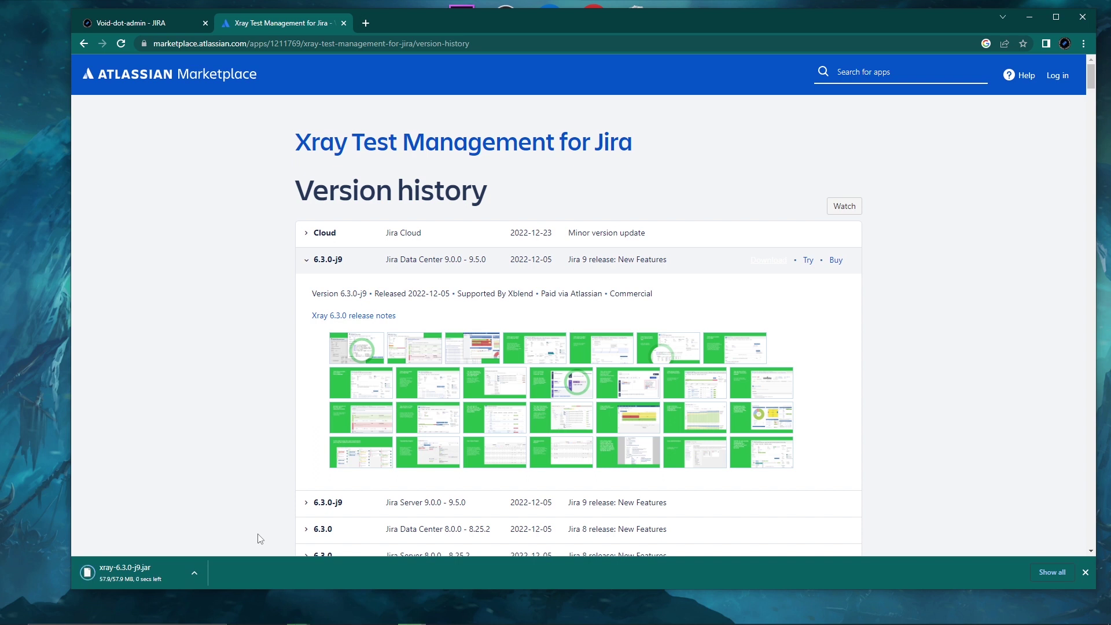
pyautogui.click(1086, 573)
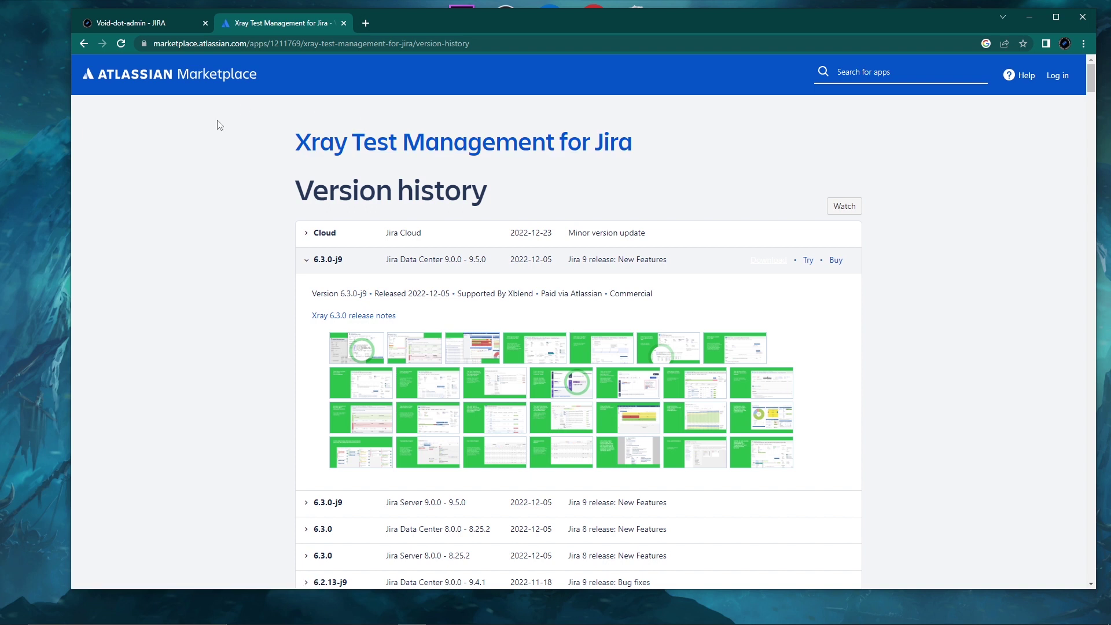
# Switch to the local Jira instance and show the Manage apps page in its administration area.
pyautogui.click(186, 26)
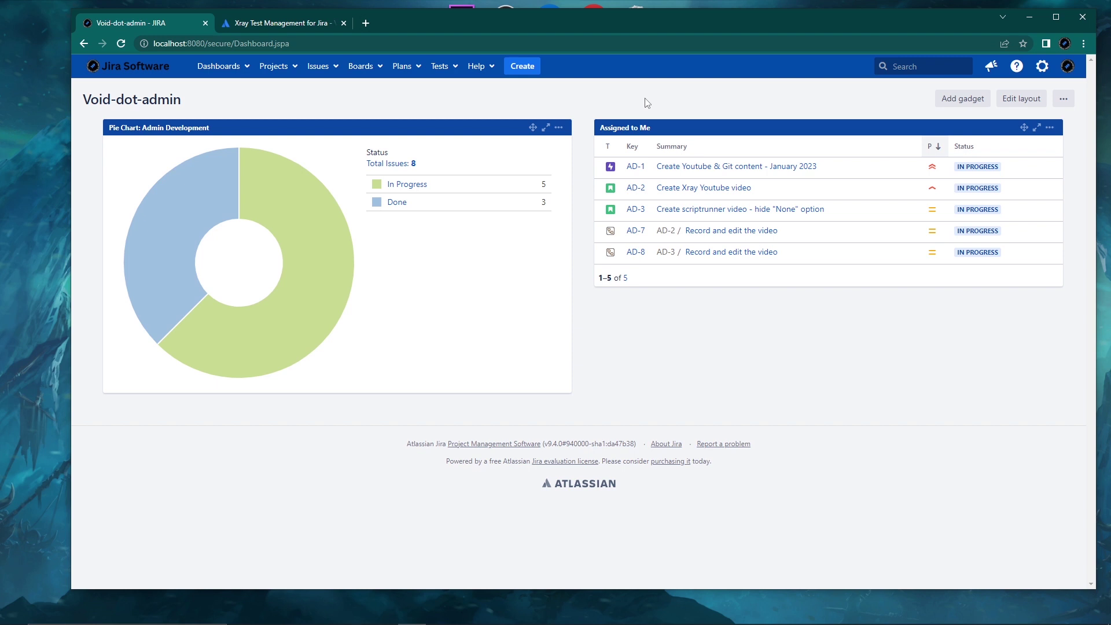
pyautogui.press('.')
pyautogui.write('mana')
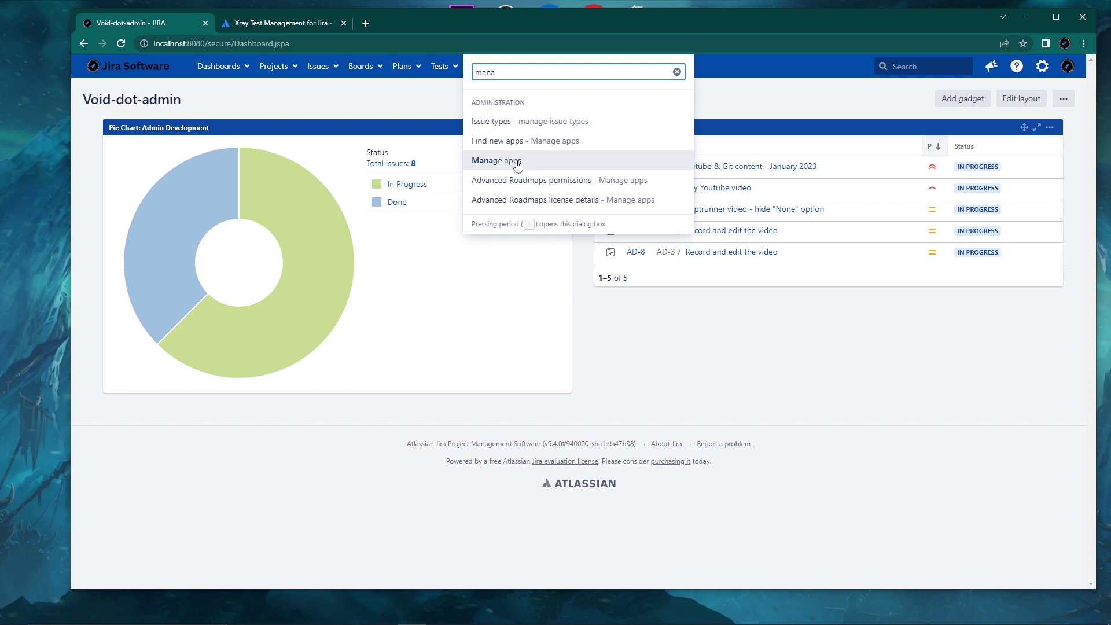
pyautogui.click(1042, 66)
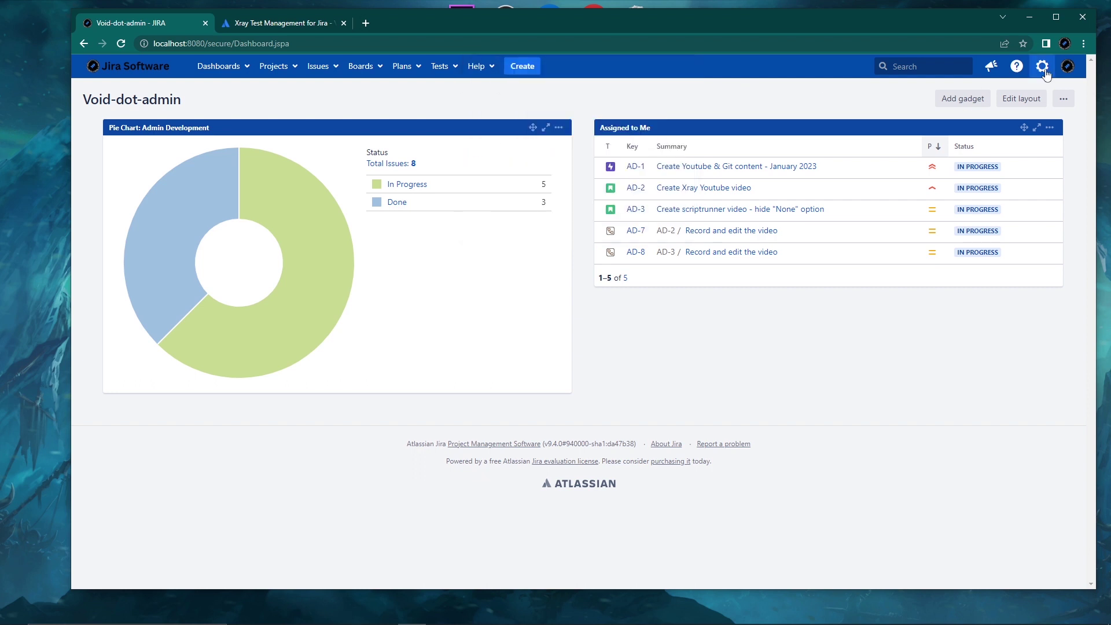
pyautogui.click(984, 159)
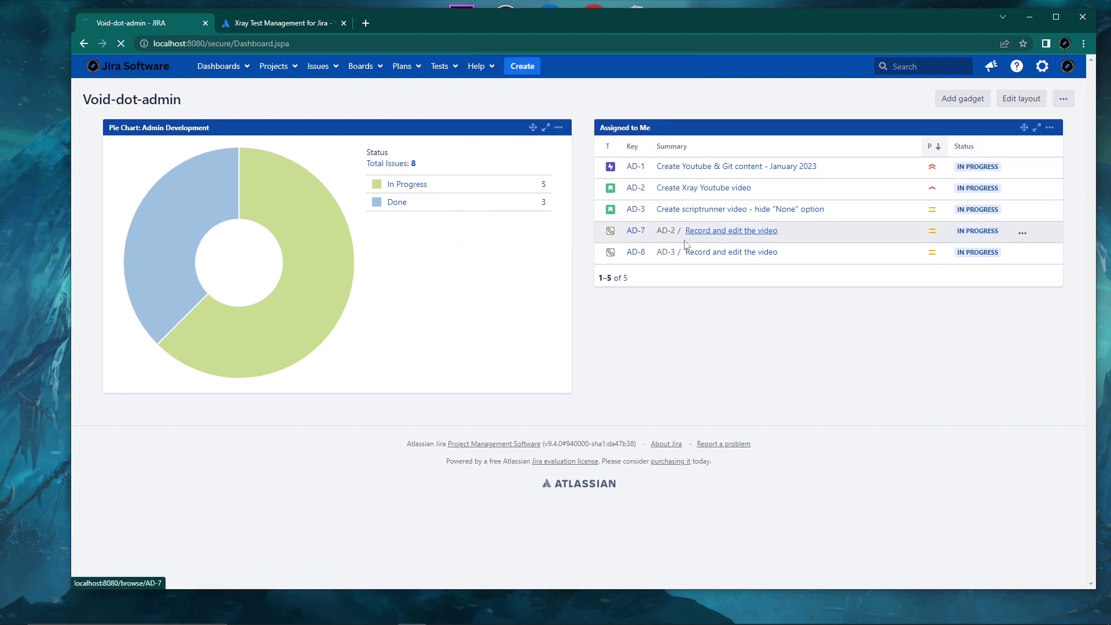
pyautogui.click(108, 190)
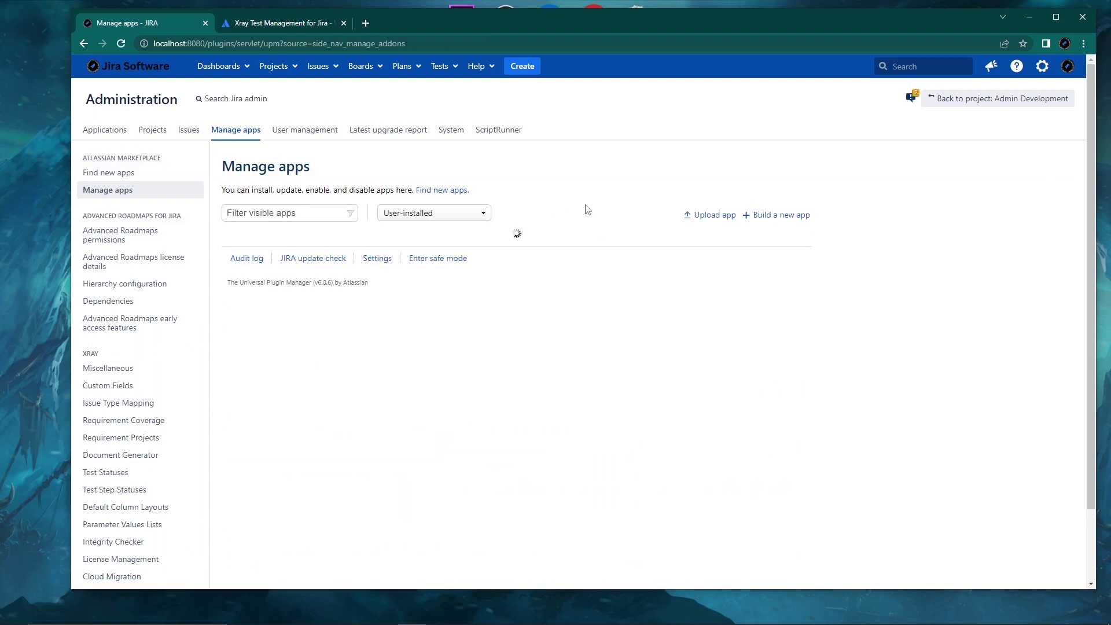
pyautogui.click(709, 221)
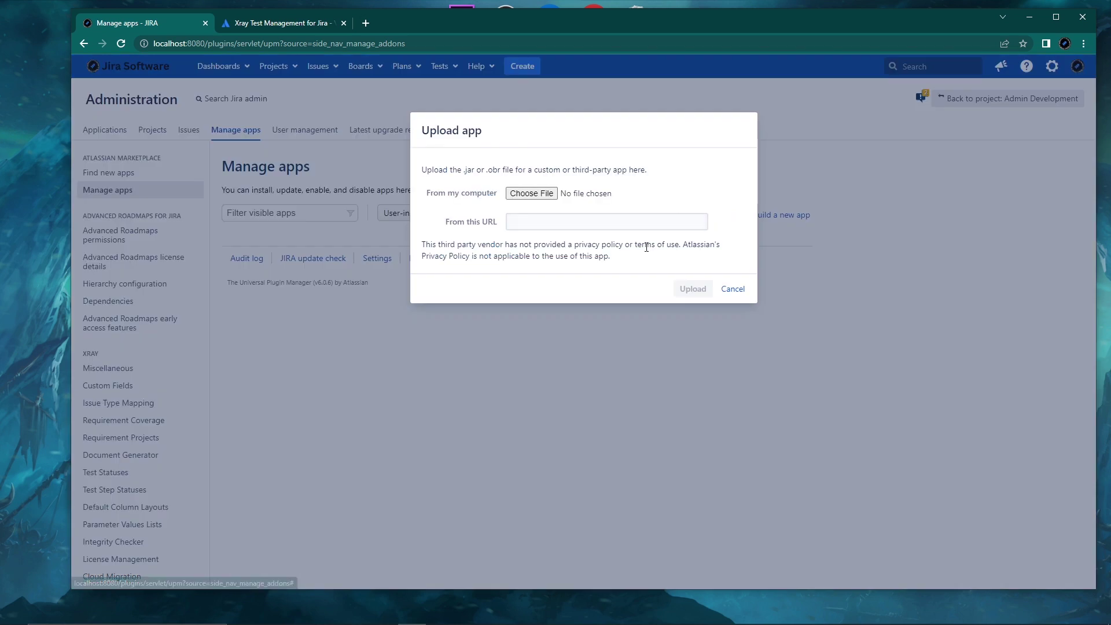
pyautogui.click(530, 191)
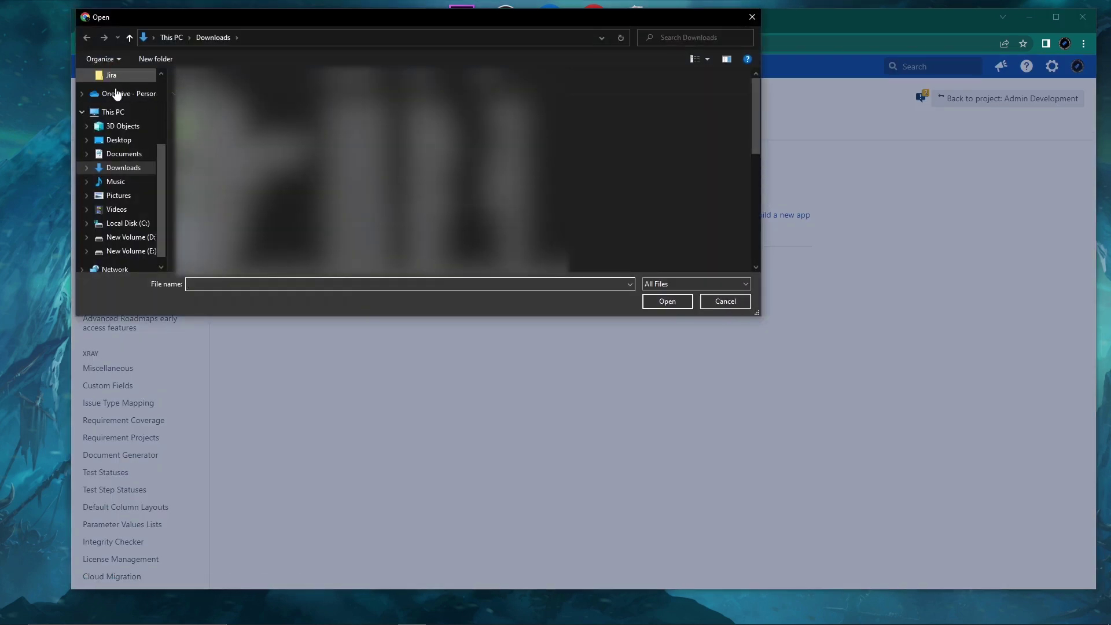
pyautogui.click(119, 139)
pyautogui.click(124, 153)
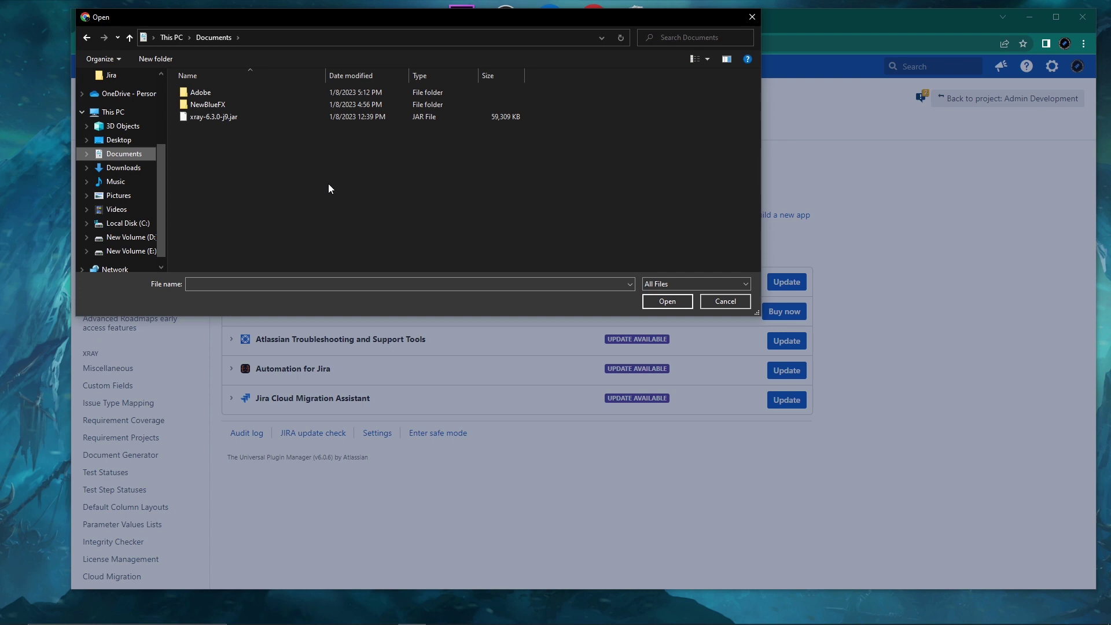
pyautogui.click(722, 302)
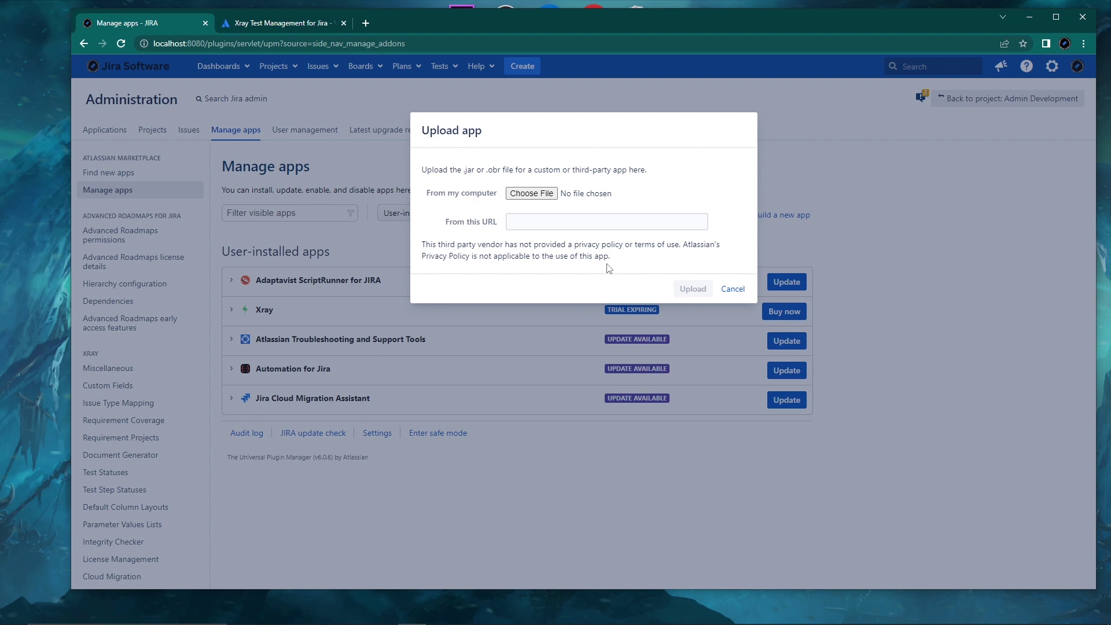
pyautogui.click(735, 292)
# Expand the installed Xray app's details and open its license key for editing.
pyautogui.click(231, 310)
pyautogui.scroll(-1, 521, 237)
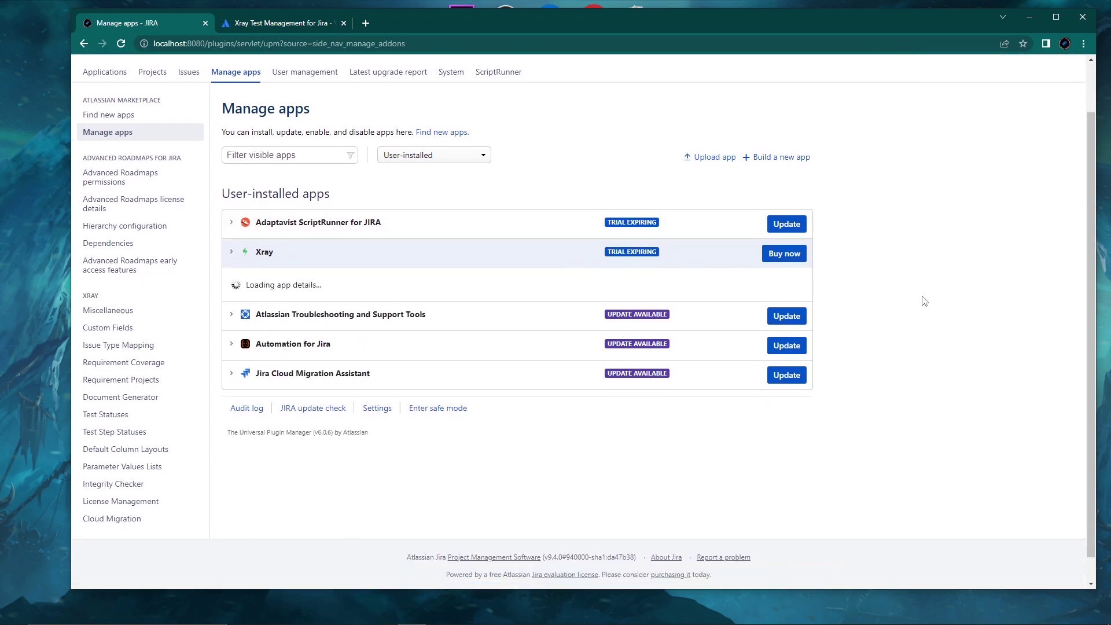
pyautogui.scroll(-1, 868, 309)
pyautogui.scroll(1, 866, 313)
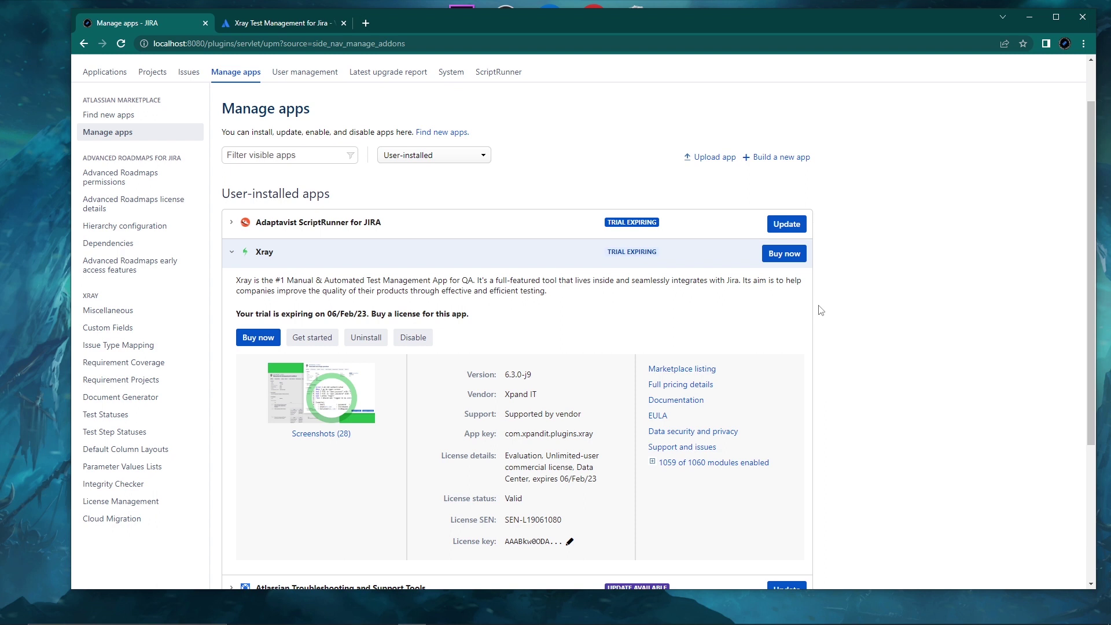
pyautogui.scroll(-1, 821, 310)
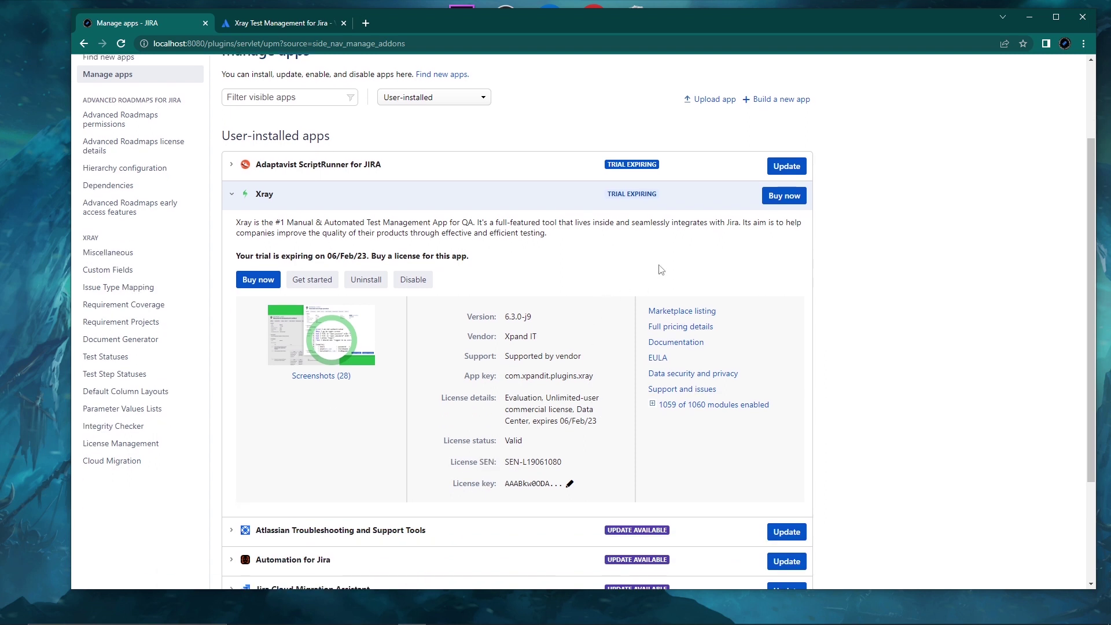
pyautogui.click(571, 484)
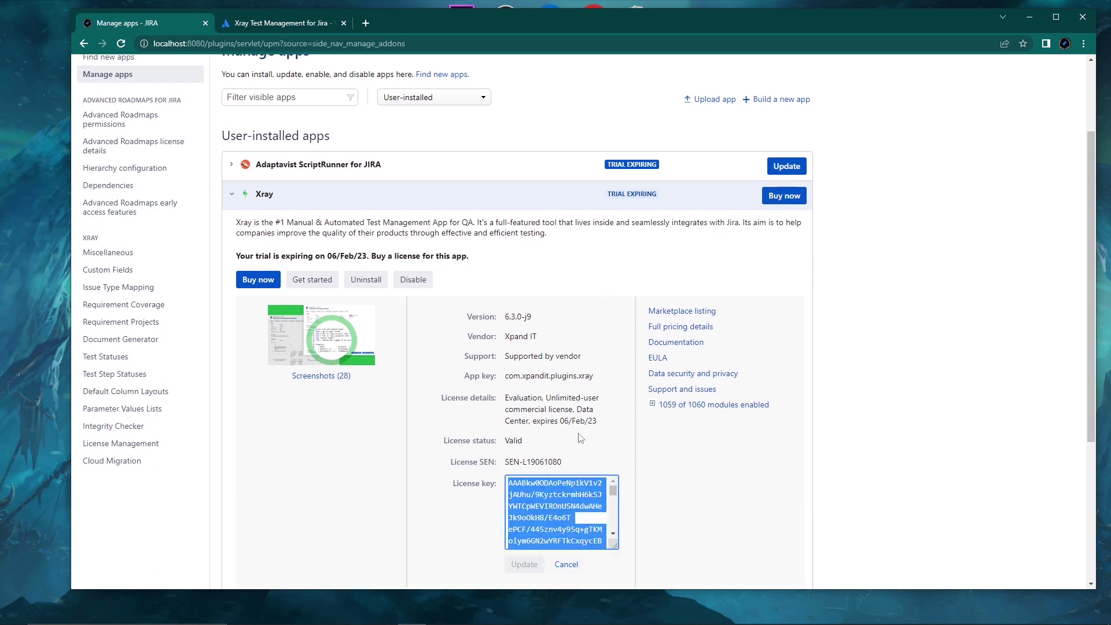
pyautogui.scroll(-2, 672, 467)
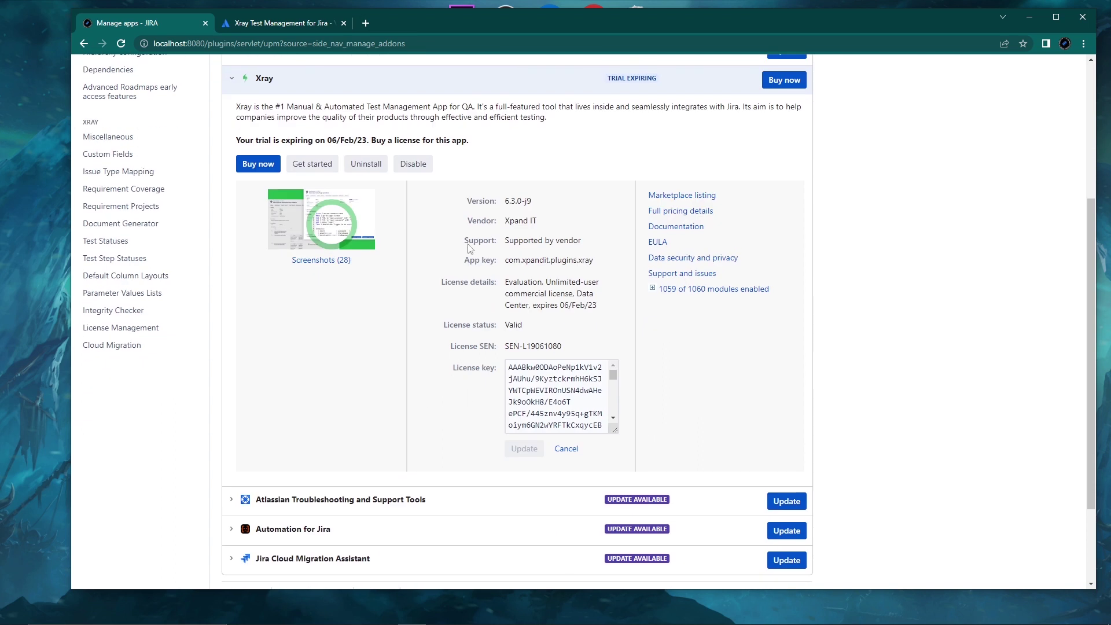
pyautogui.click(553, 363)
pyautogui.scroll(1, 752, 401)
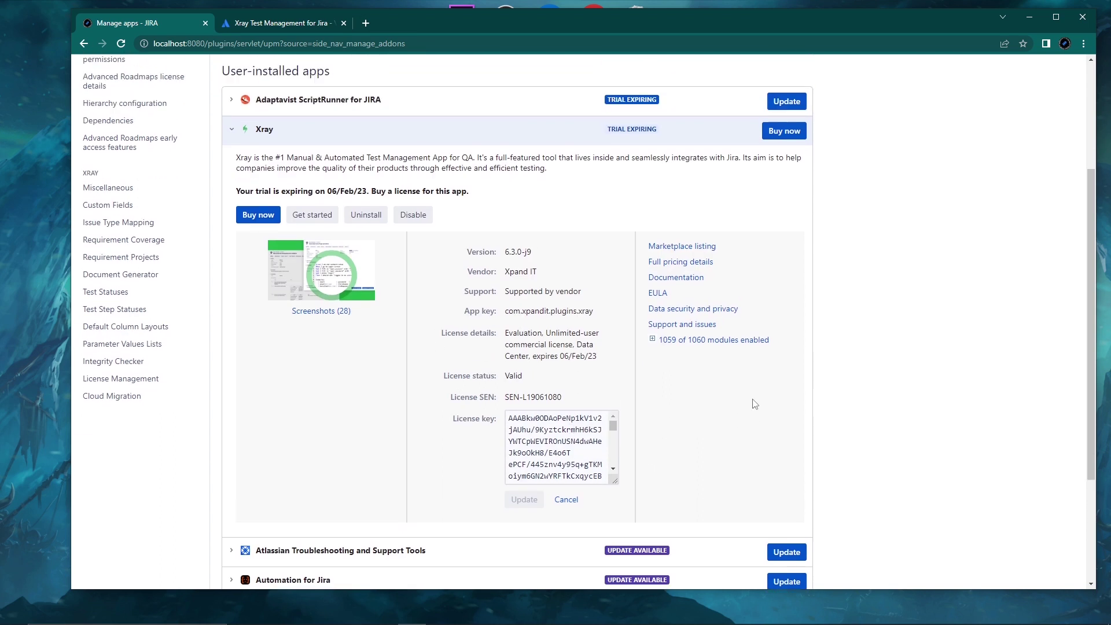
# Start Xray's free Data Center trial on Atlassian Marketplace, accept the Terms of Use, generate the trial license and review the installation instructions.
pyautogui.click(268, 24)
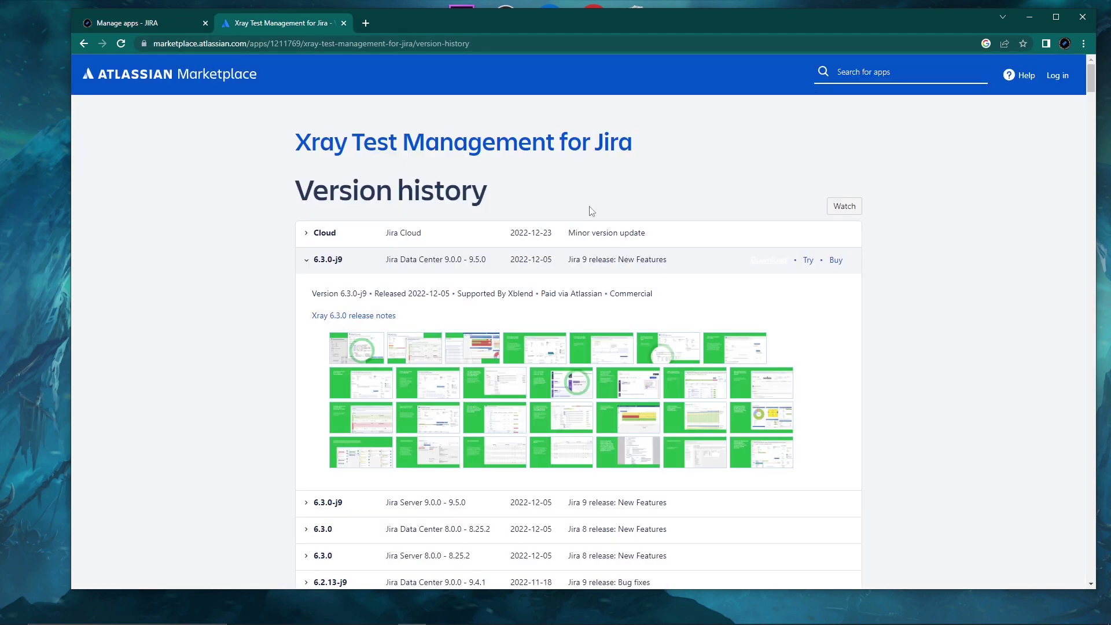
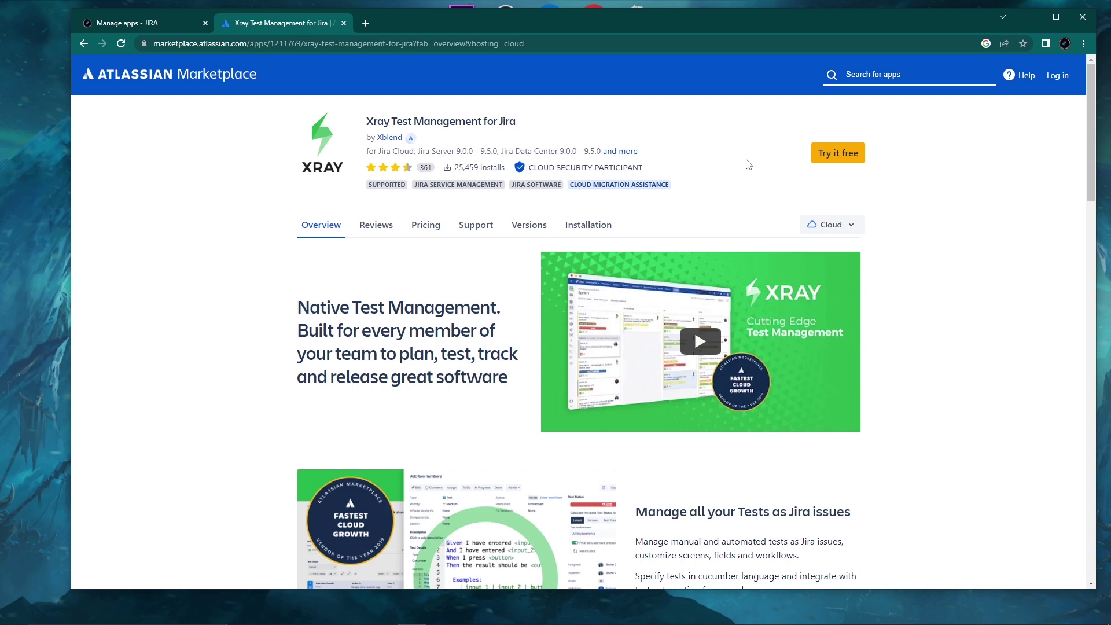
pyautogui.click(839, 154)
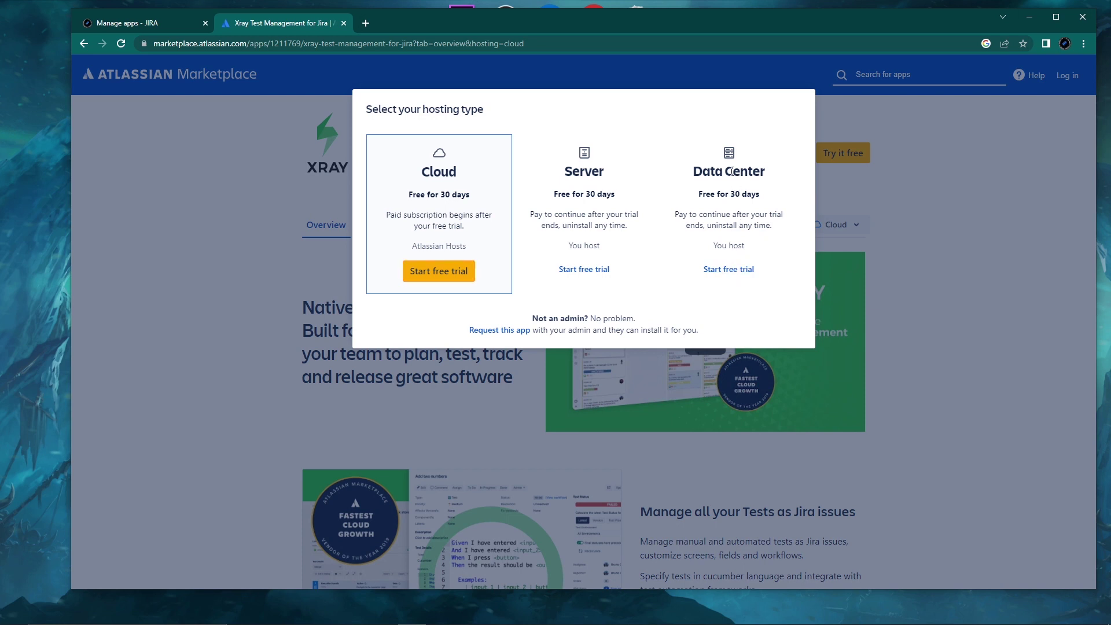
pyautogui.click(728, 270)
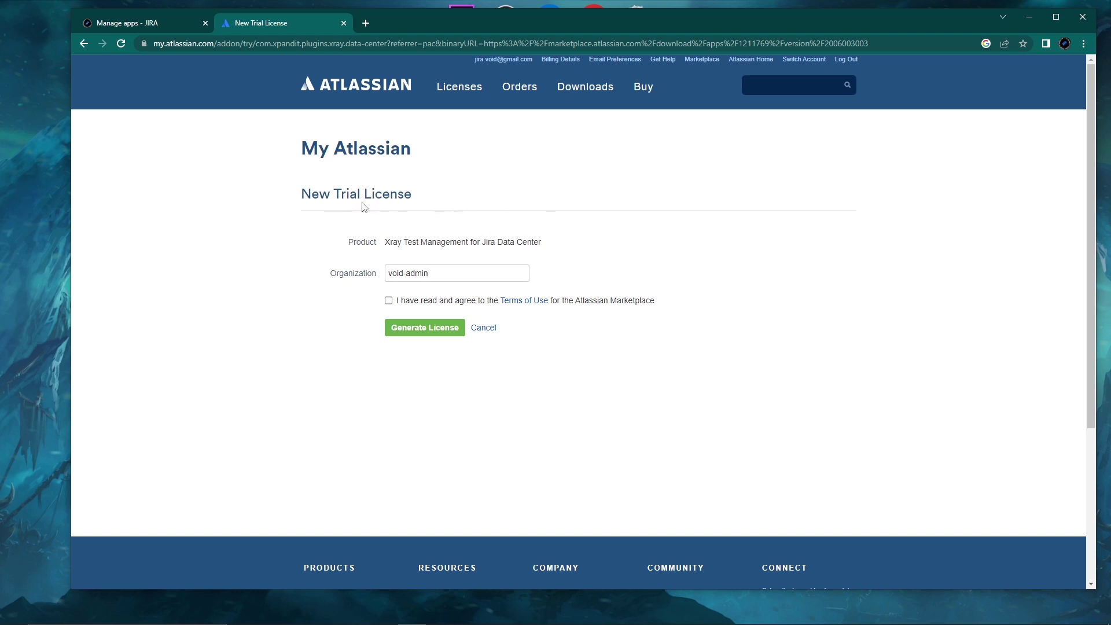
pyautogui.click(388, 300)
pyautogui.click(423, 330)
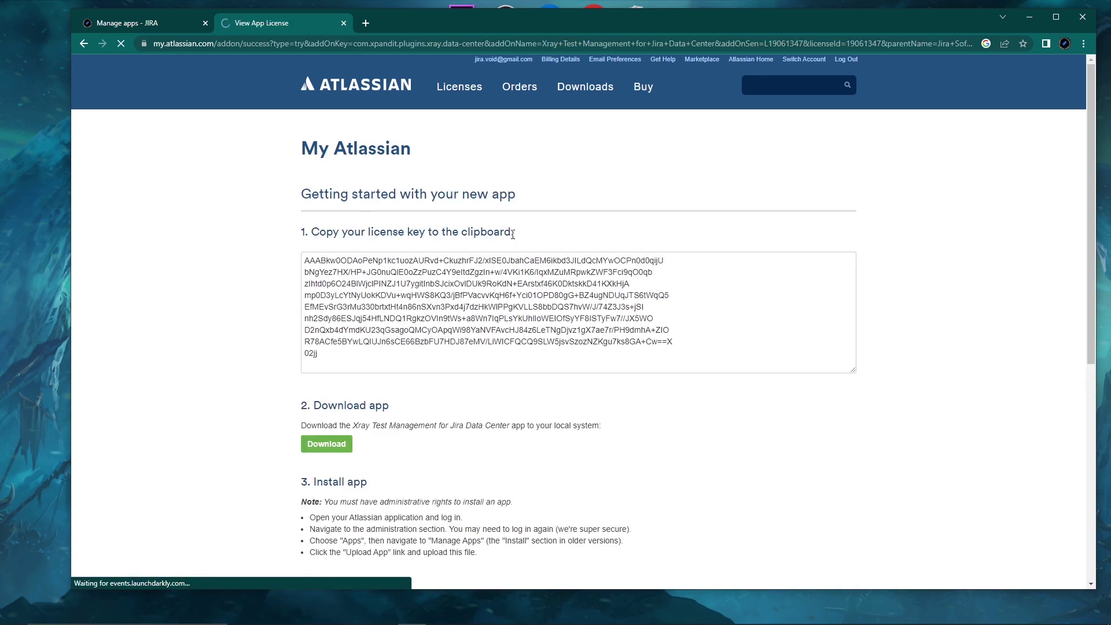
pyautogui.scroll(-2, 381, 310)
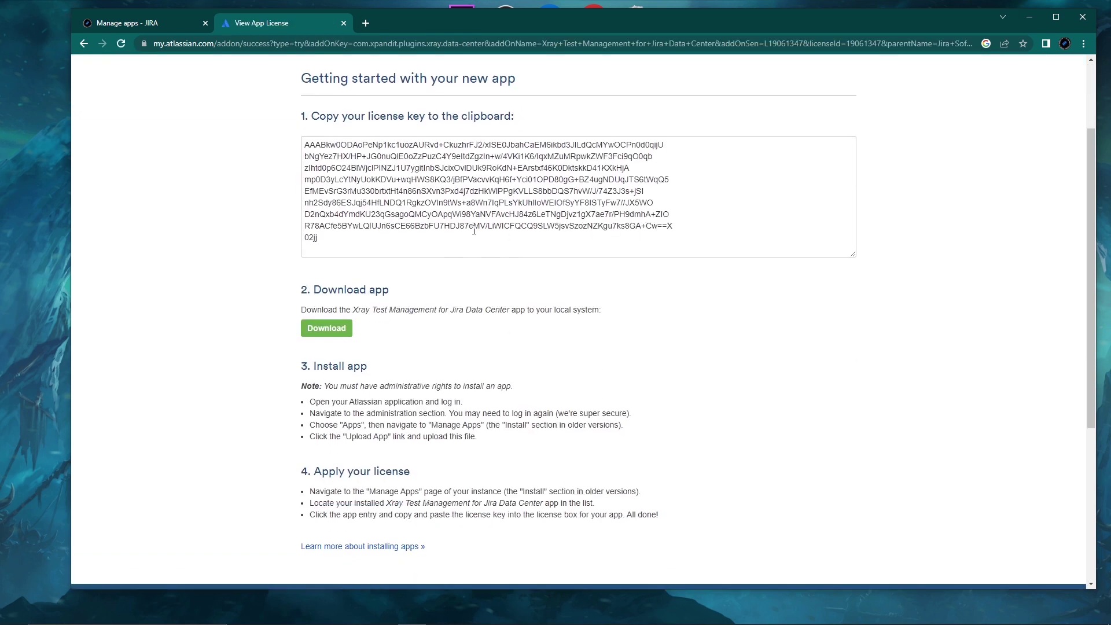
pyautogui.scroll(2, 475, 230)
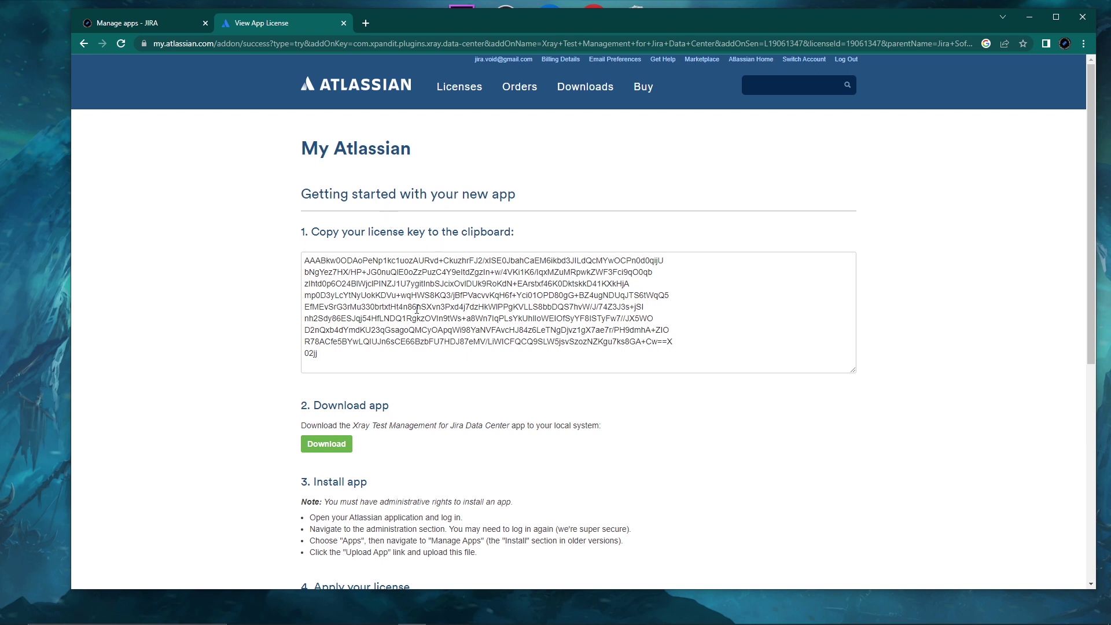
# Select the generated trial license key, return to Manage apps, review Xray's license details and key field, and collapse its details.
pyautogui.click(419, 305)
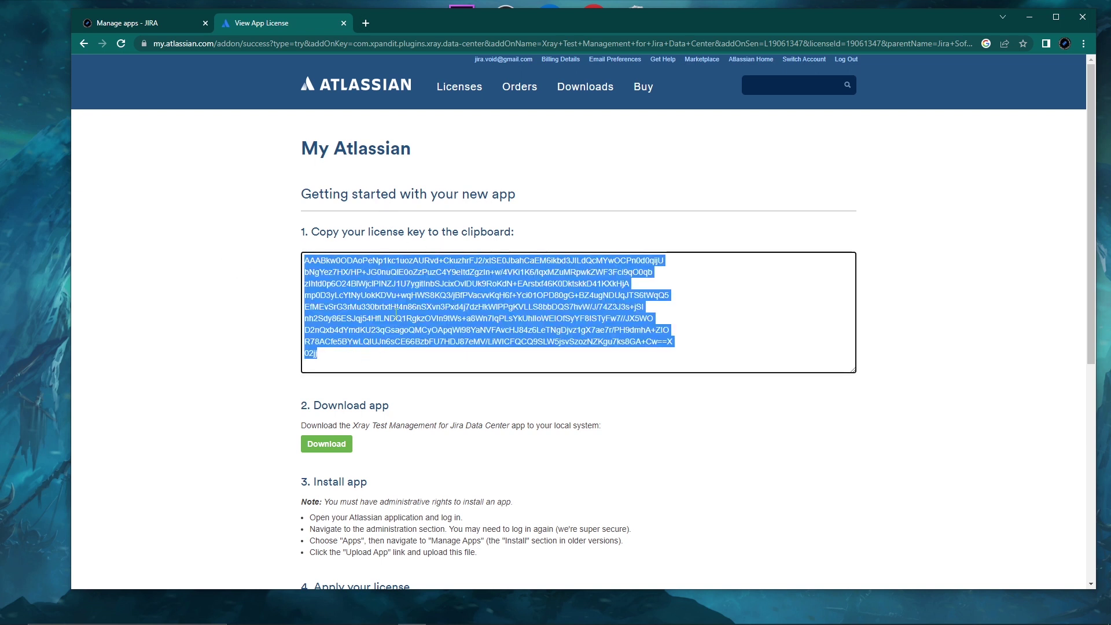
pyautogui.click(159, 26)
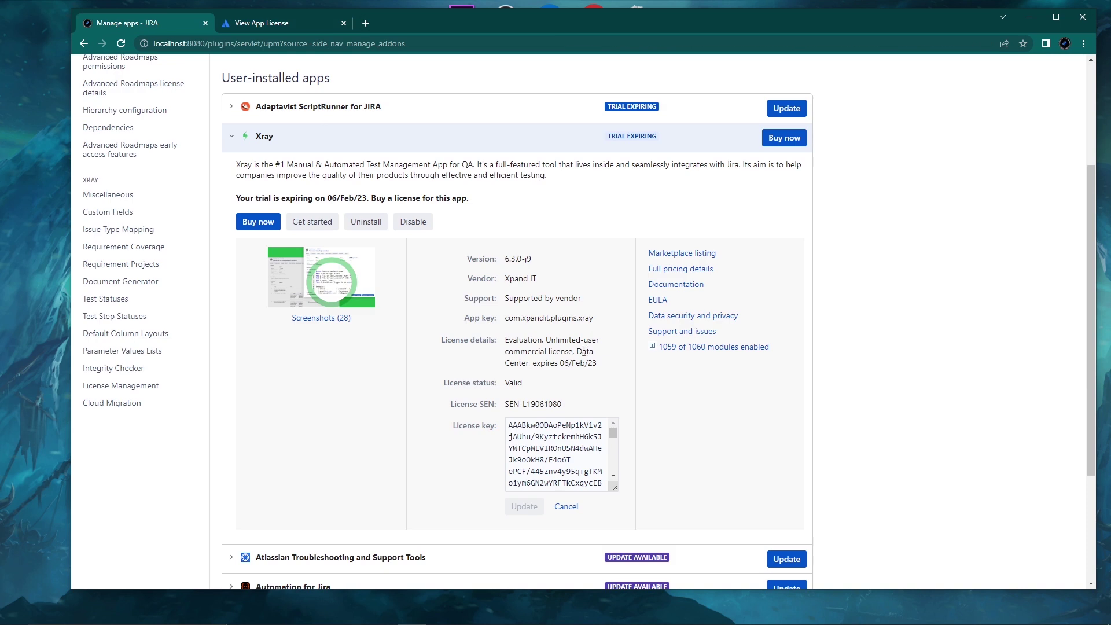
pyautogui.scroll(-1, 553, 408)
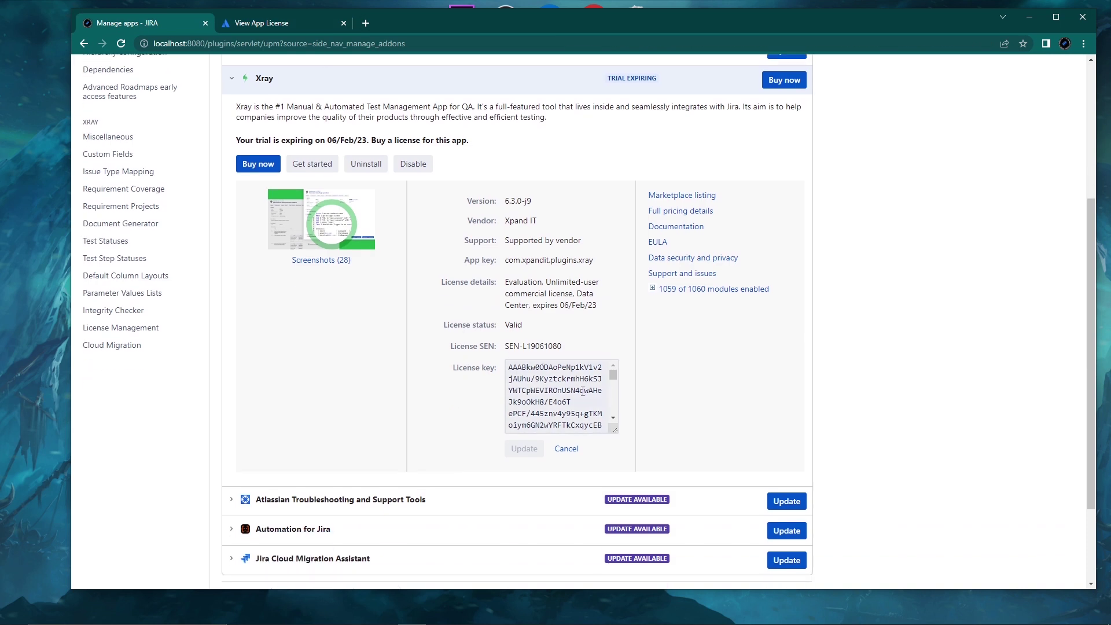
pyautogui.scroll(-1, 583, 387)
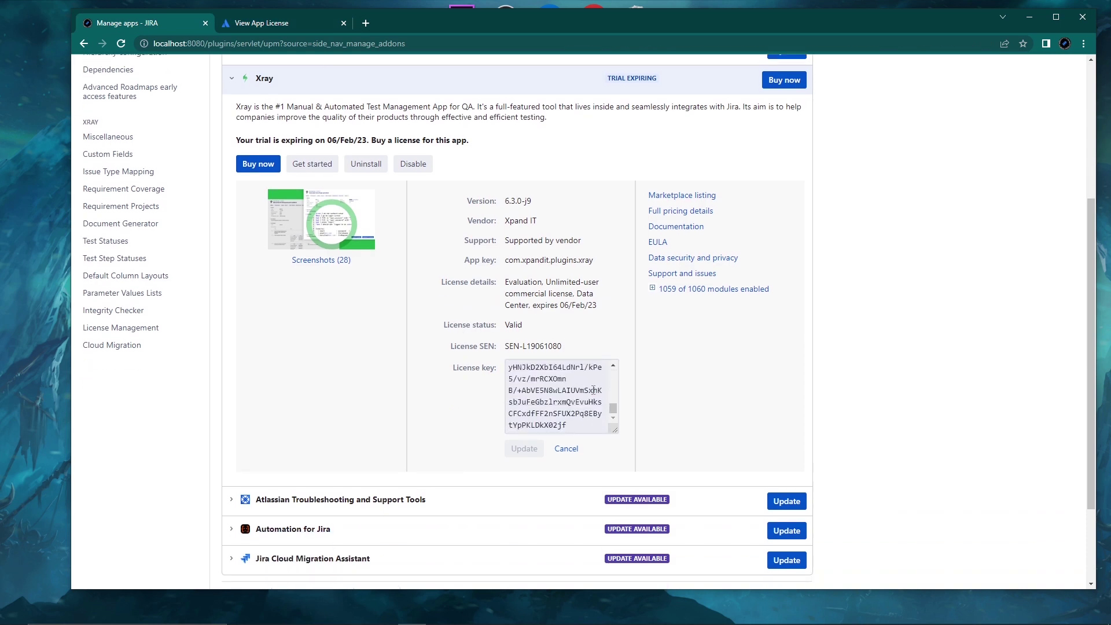
pyautogui.scroll(4, 666, 405)
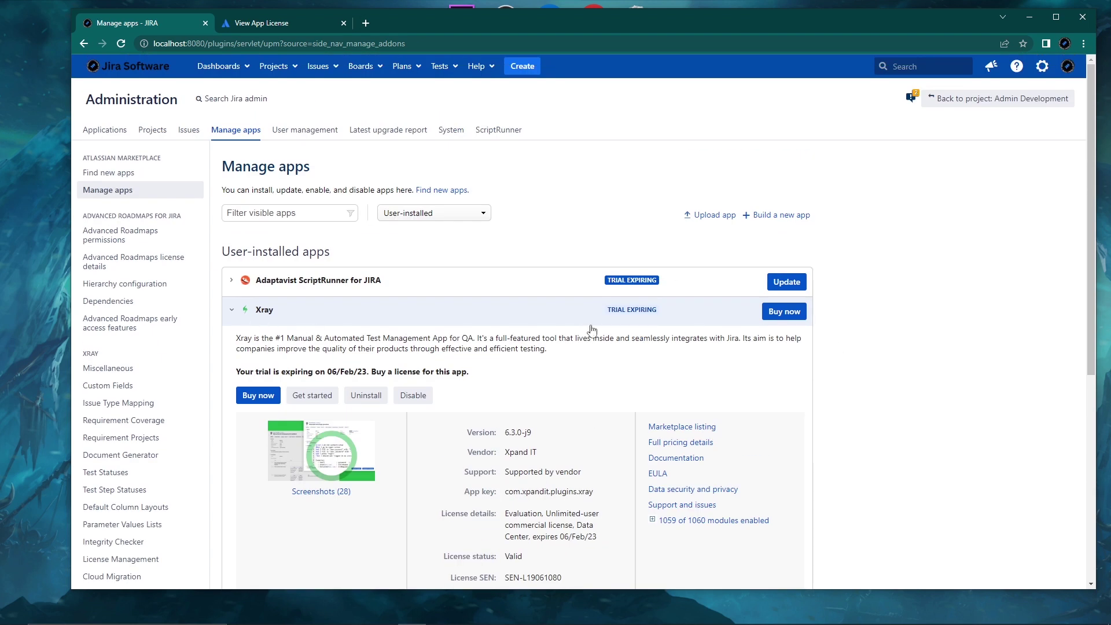
pyautogui.scroll(-3, 794, 365)
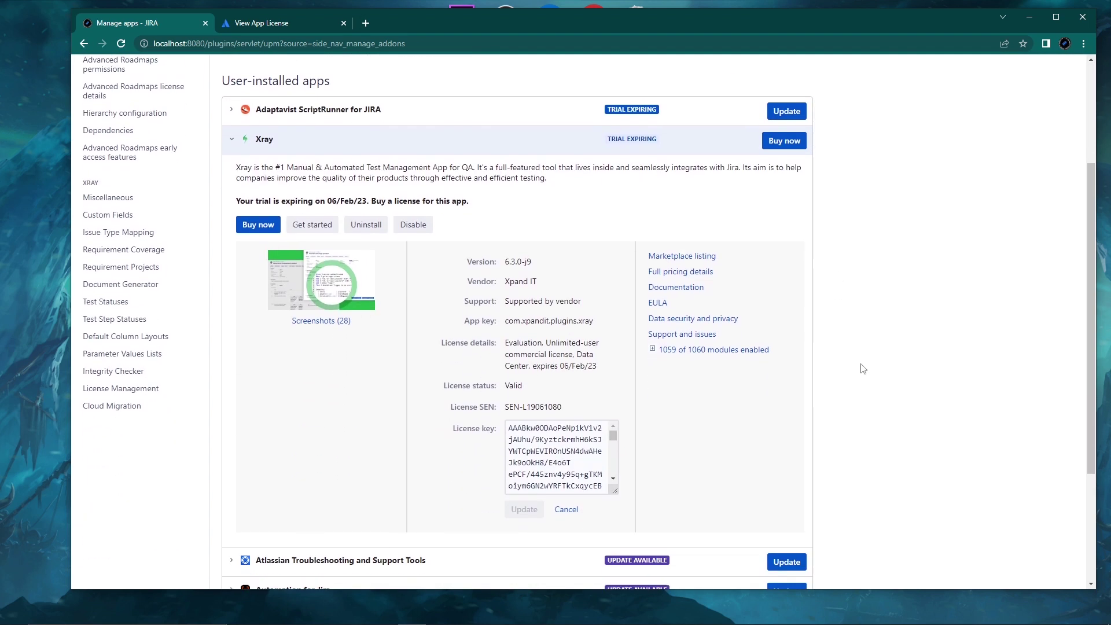
pyautogui.scroll(-1, 866, 363)
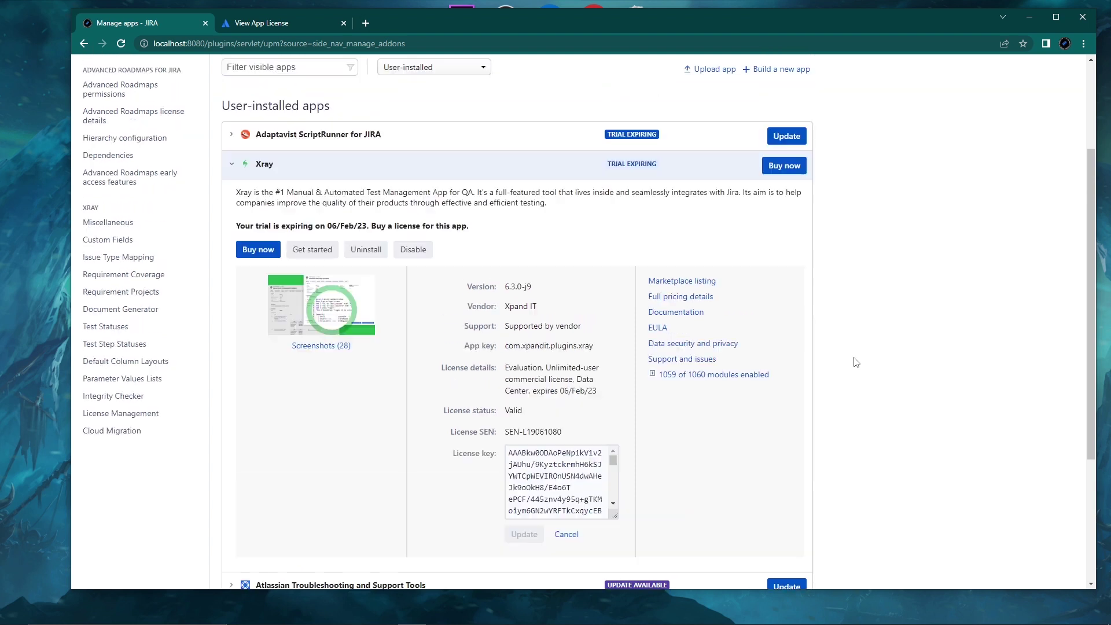
pyautogui.scroll(4, 857, 360)
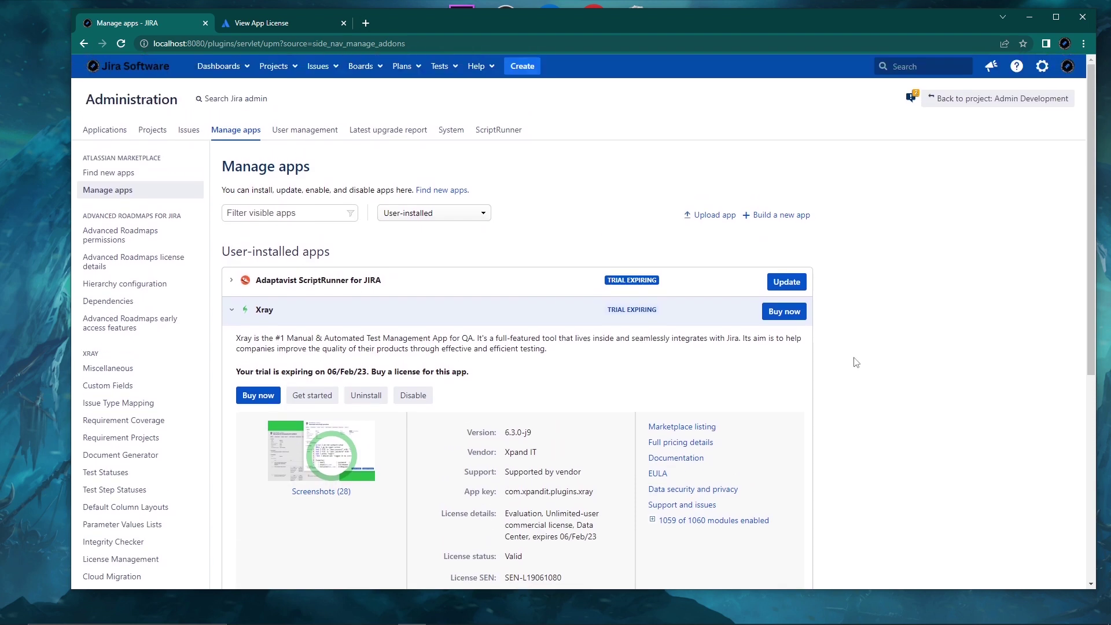
pyautogui.click(232, 311)
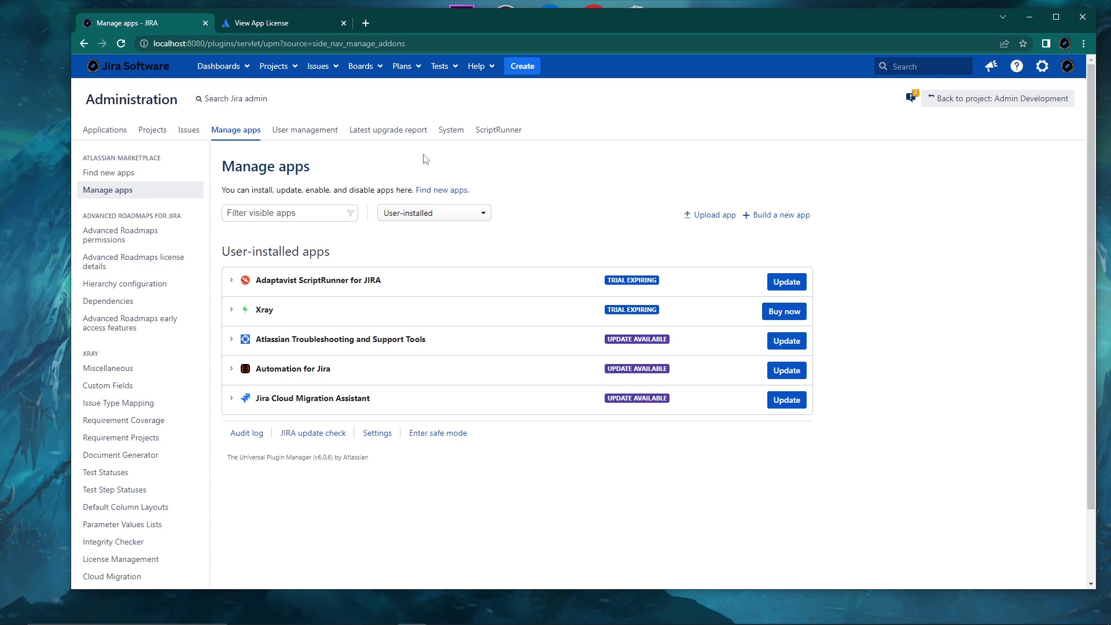
# Go to the dashboard, look at the issue creation dialog and the Xray Test Project template for new projects, and cancel both.
pyautogui.click(165, 71)
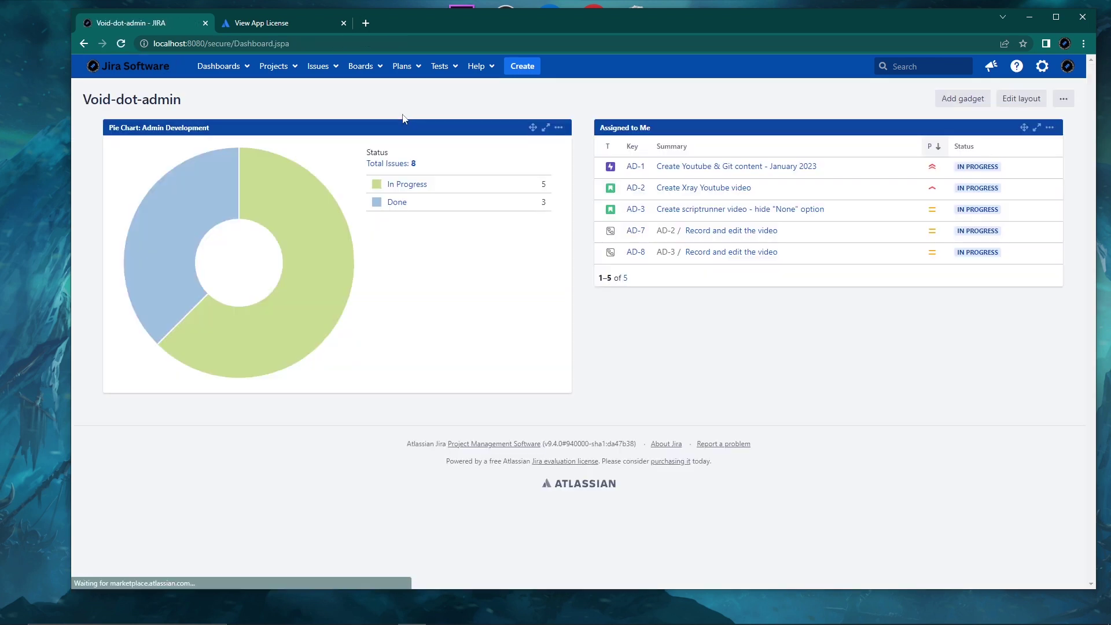
pyautogui.click(523, 66)
pyautogui.click(786, 518)
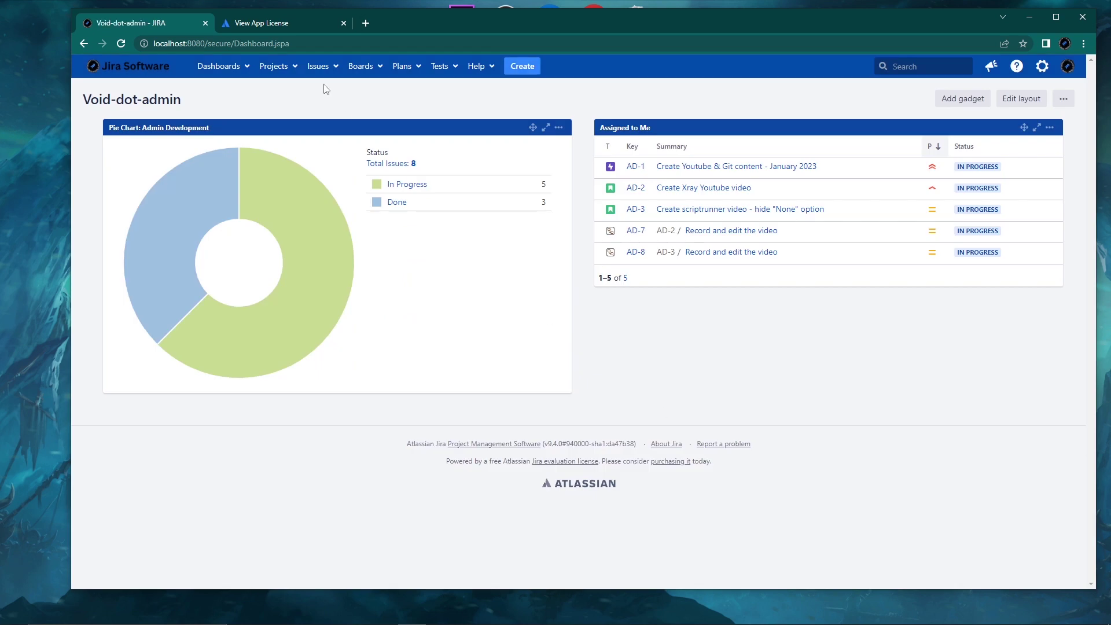
pyautogui.click(318, 66)
pyautogui.click(273, 67)
pyautogui.click(285, 206)
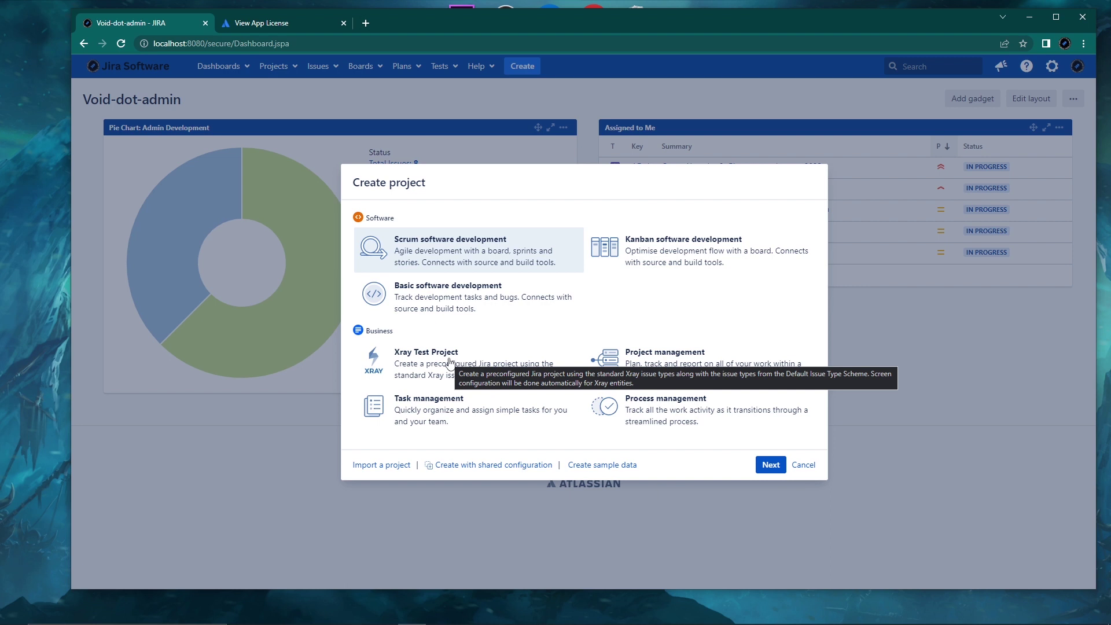
pyautogui.click(804, 466)
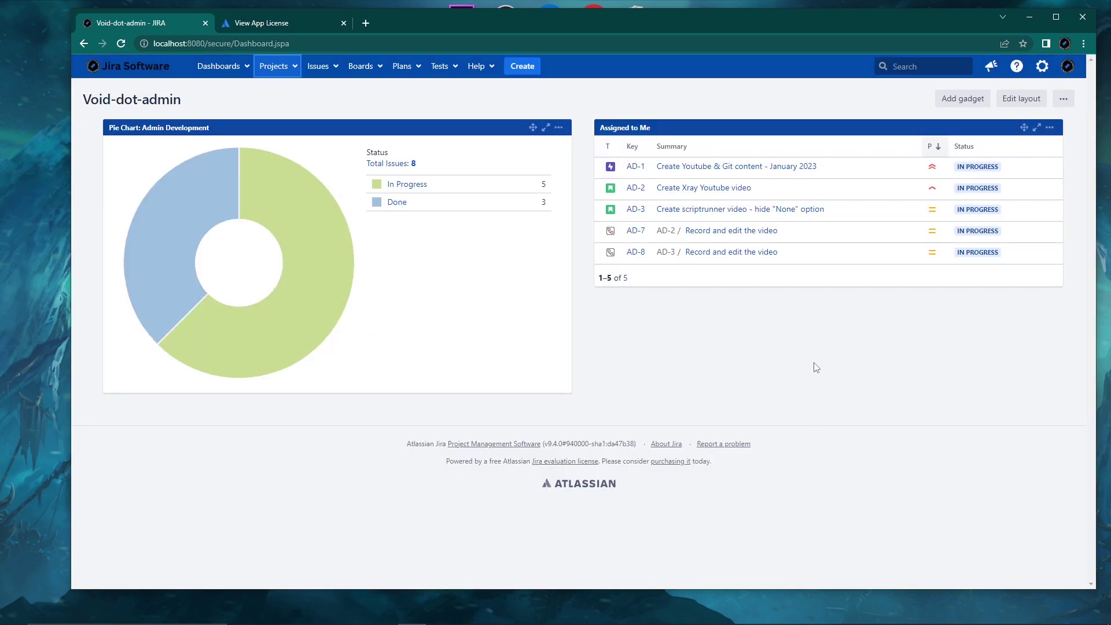
# Show the Issue types administration page and examine the Test, Test Execution, Test Plan, Test Set and Sub Test Execution types.
pyautogui.click(1042, 66)
pyautogui.click(980, 142)
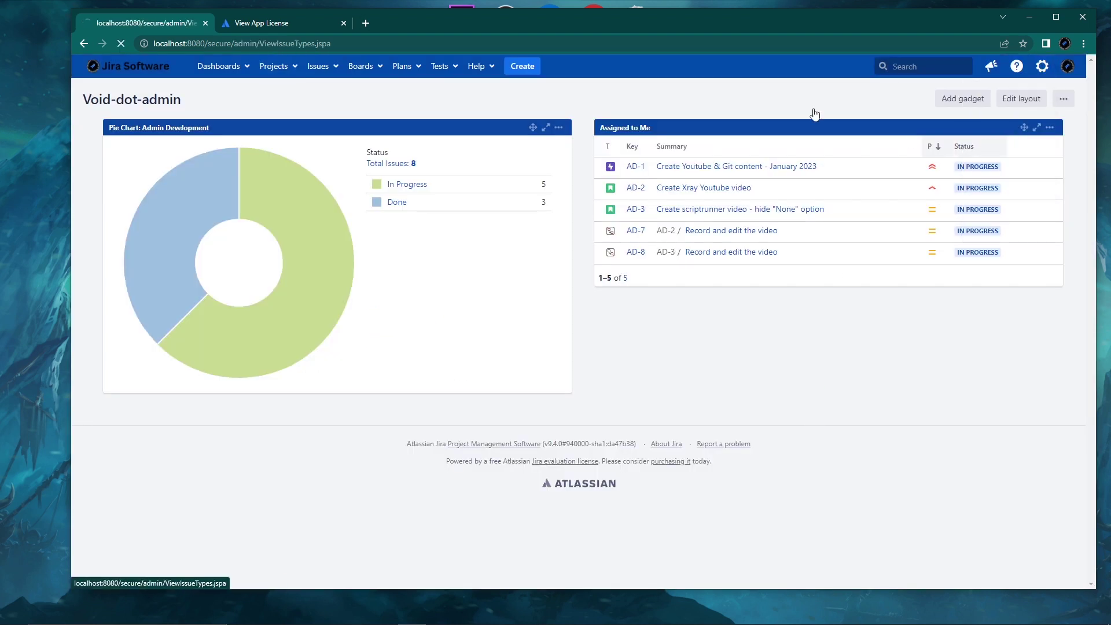
pyautogui.scroll(-2, 455, 248)
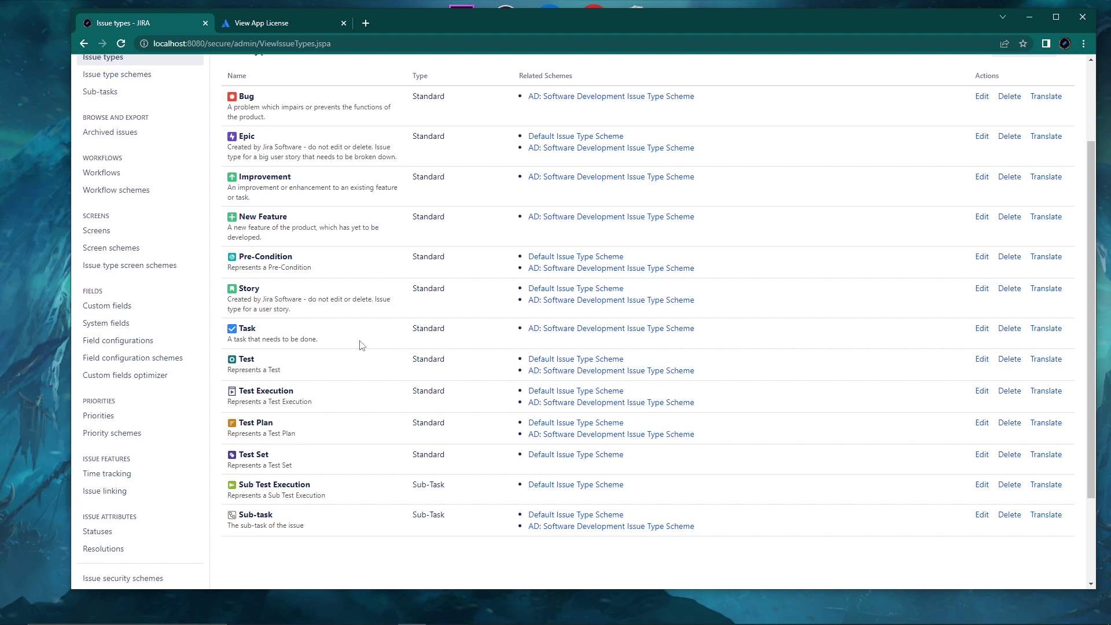
pyautogui.scroll(2, 379, 347)
pyautogui.scroll(-3, 366, 345)
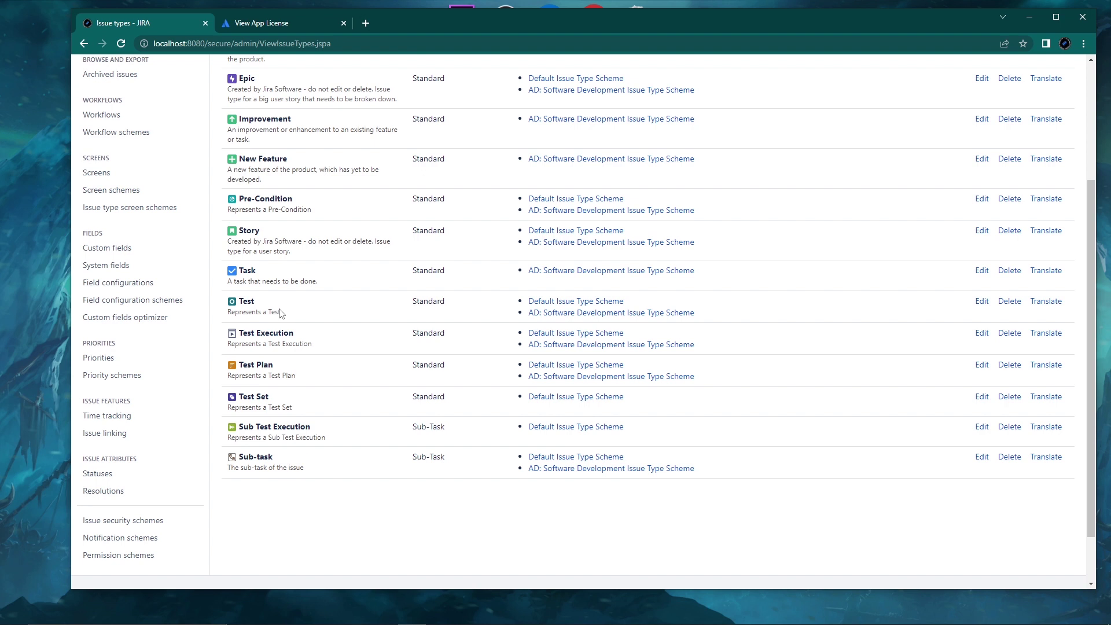
pyautogui.doubleClick(248, 302)
pyautogui.moveTo(297, 334); pyautogui.dragTo(239, 396)
pyautogui.moveTo(312, 427); pyautogui.dragTo(239, 427)
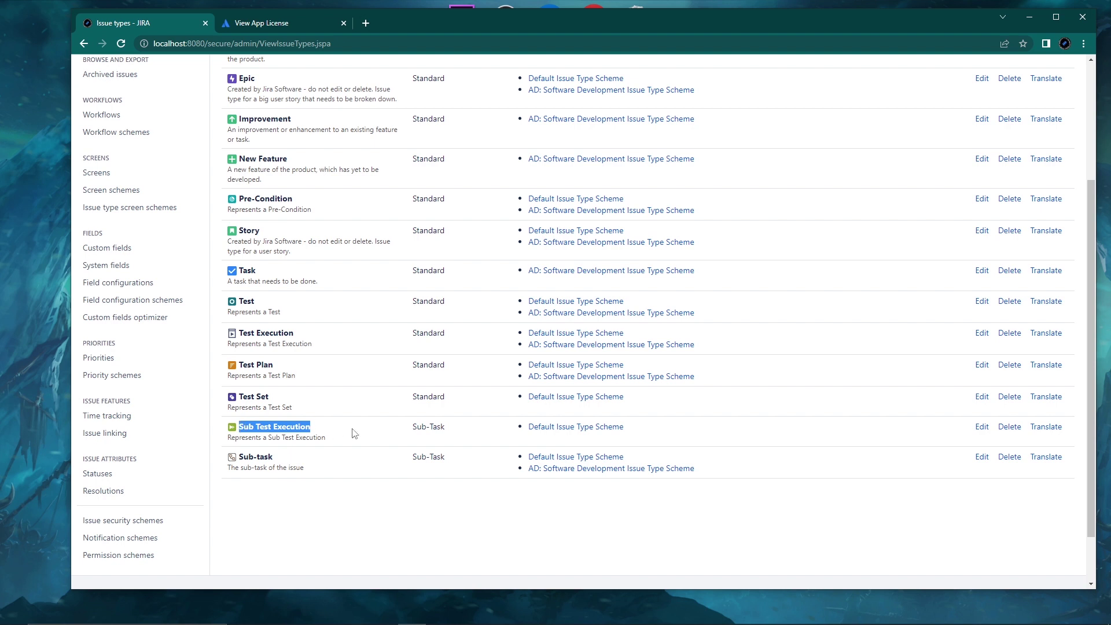
# Examine the Pre-Condition and Test Plan entries in the issue types list.
pyautogui.scroll(1, 355, 433)
pyautogui.scroll(1, 355, 433)
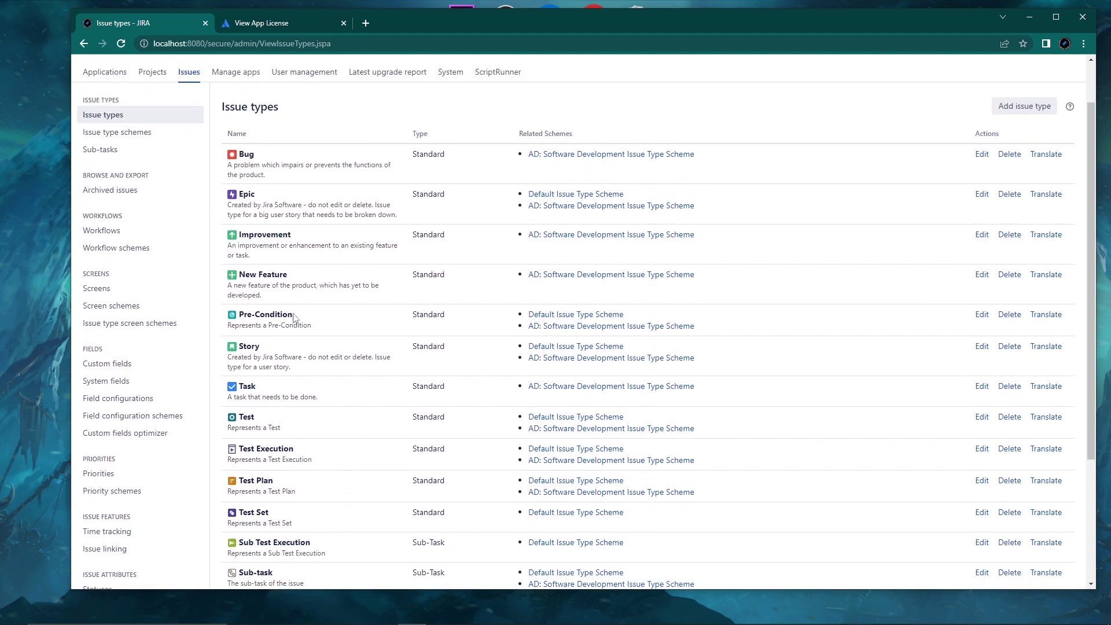
pyautogui.moveTo(295, 316); pyautogui.dragTo(239, 316)
pyautogui.click(349, 337)
pyautogui.scroll(-1, 359, 347)
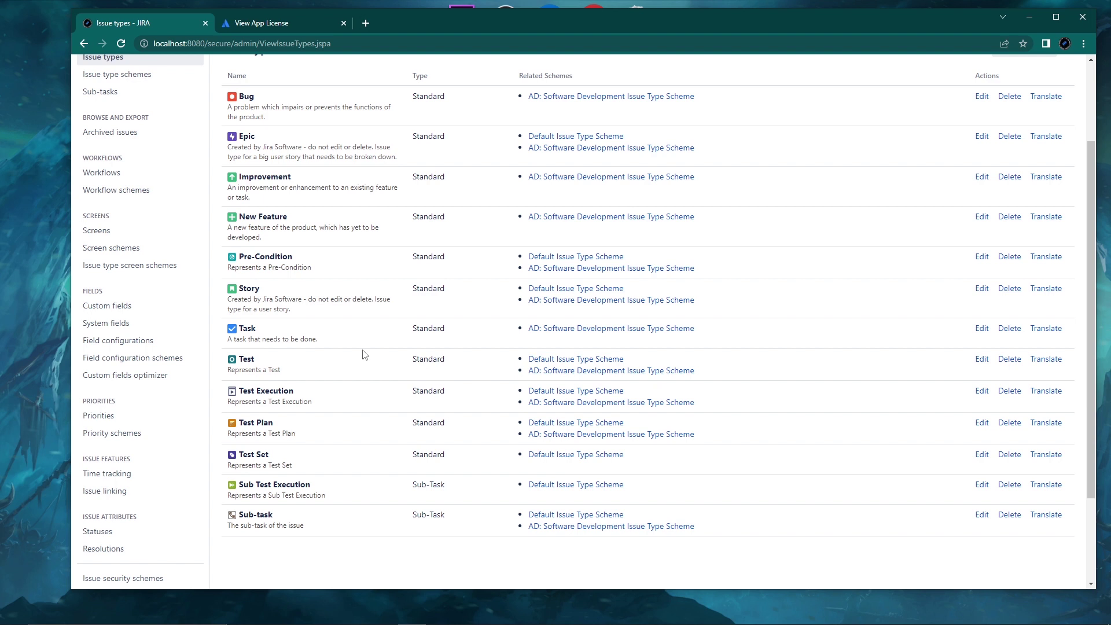
pyautogui.moveTo(276, 425); pyautogui.dragTo(238, 425)
pyautogui.scroll(3, 322, 403)
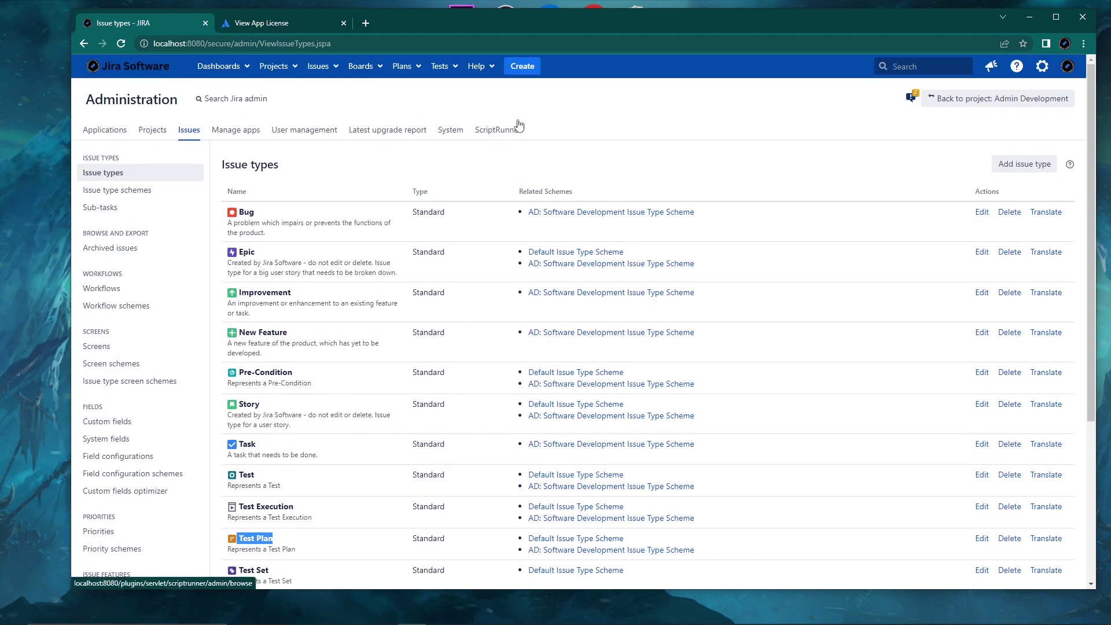
# Return to the dashboard and start a new project from the Basic software development template.
pyautogui.press('g')
pyautogui.press('d')
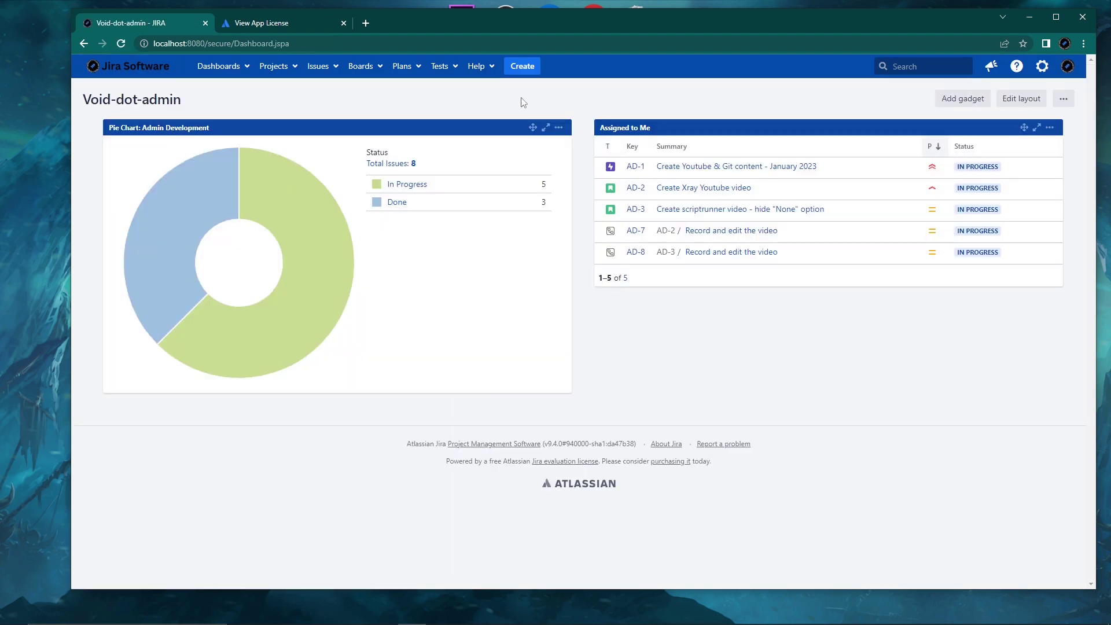
pyautogui.click(305, 76)
pyautogui.moveTo(274, 67)
pyautogui.click(287, 208)
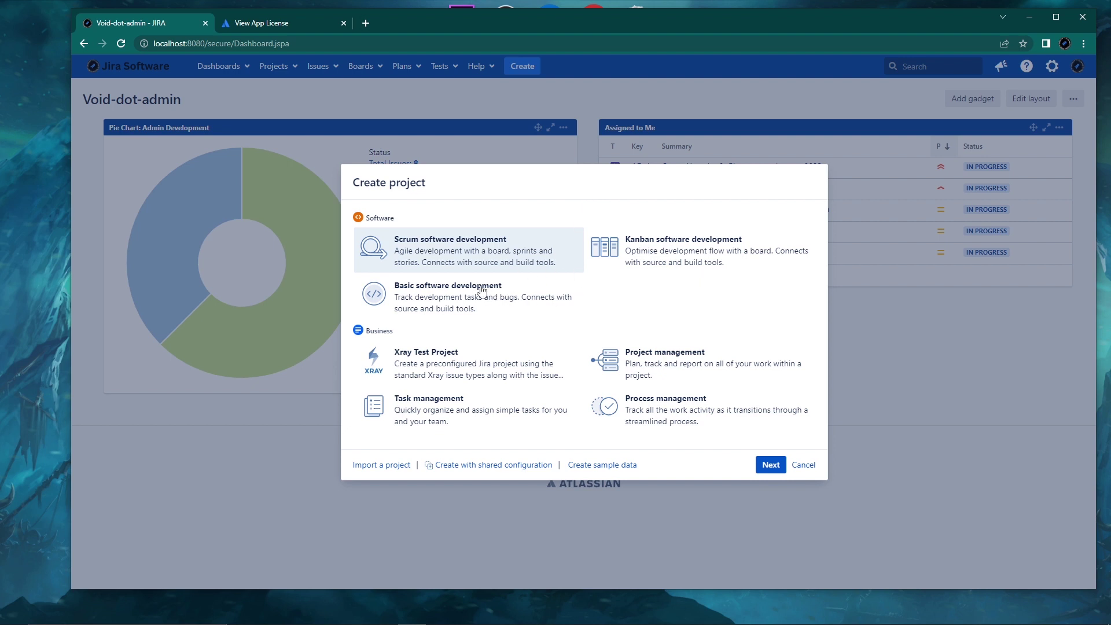
pyautogui.click(429, 296)
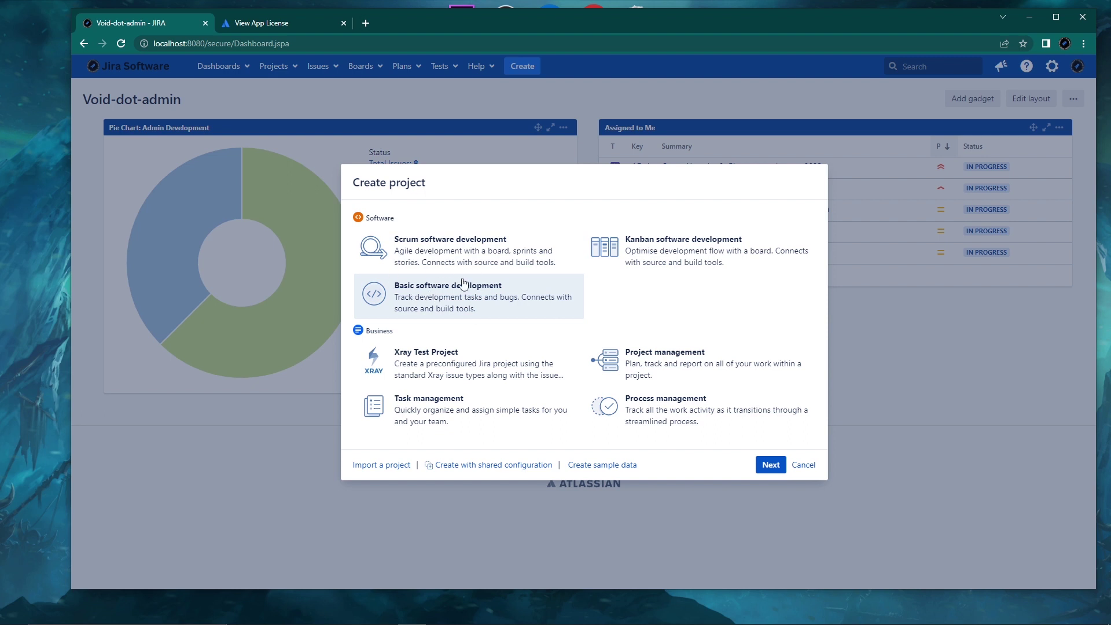
pyautogui.click(770, 466)
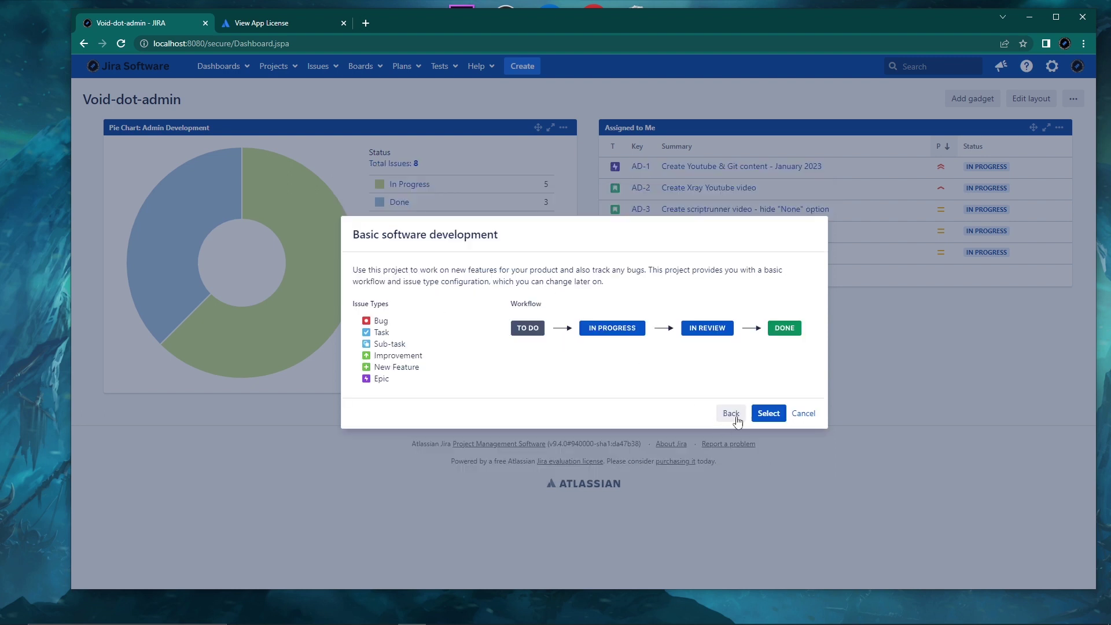
pyautogui.click(769, 413)
# Name the new project "Youtube with Xray" and create it.
pyautogui.click(474, 282)
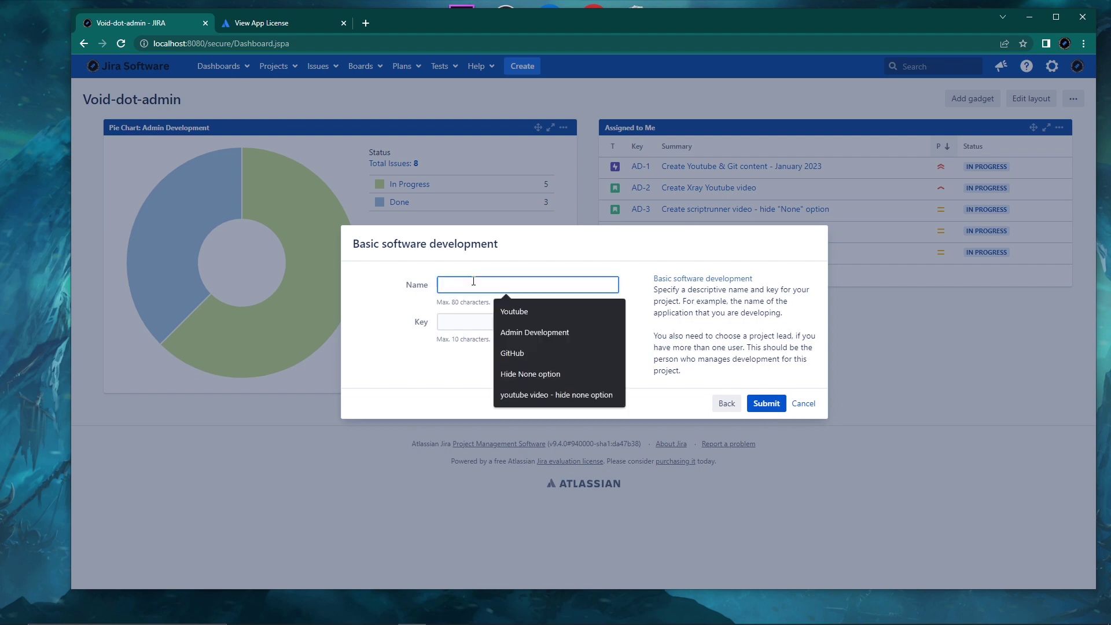
pyautogui.write('Youtube')
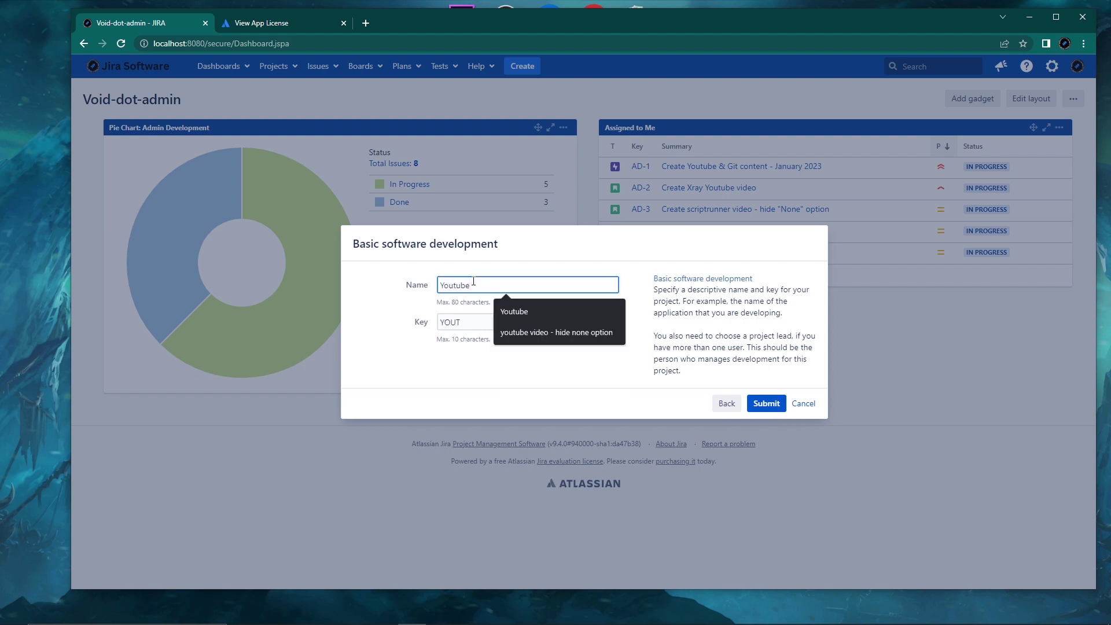
pyautogui.write(' with Xray')
pyautogui.click(769, 404)
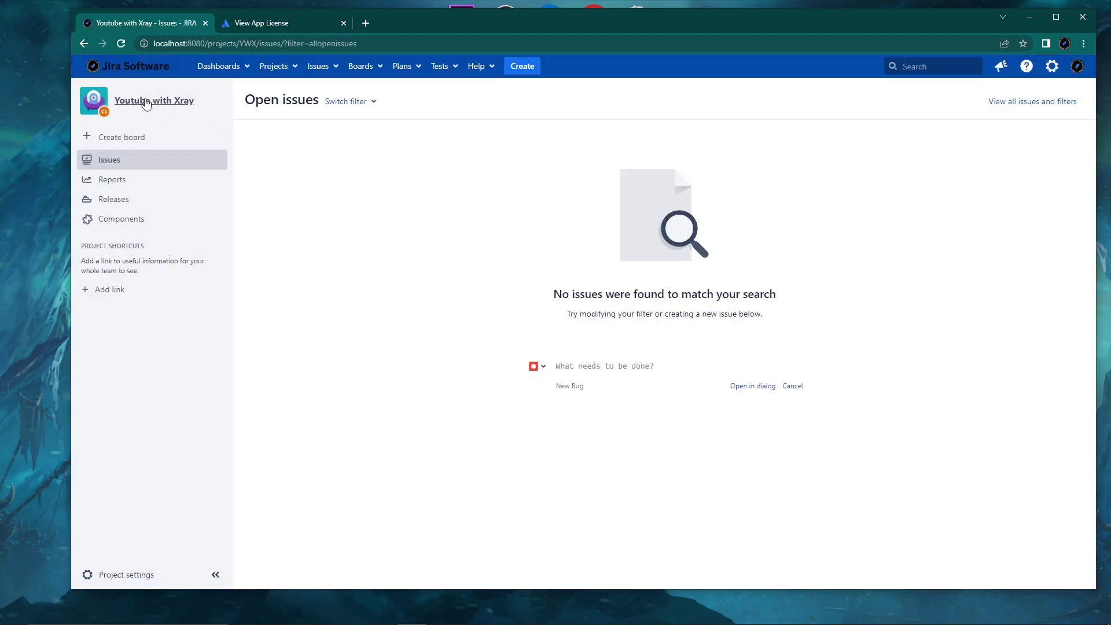
# Show the new project's settings and examine the issue types available in its summary.
pyautogui.click(126, 575)
pyautogui.scroll(-1, 582, 368)
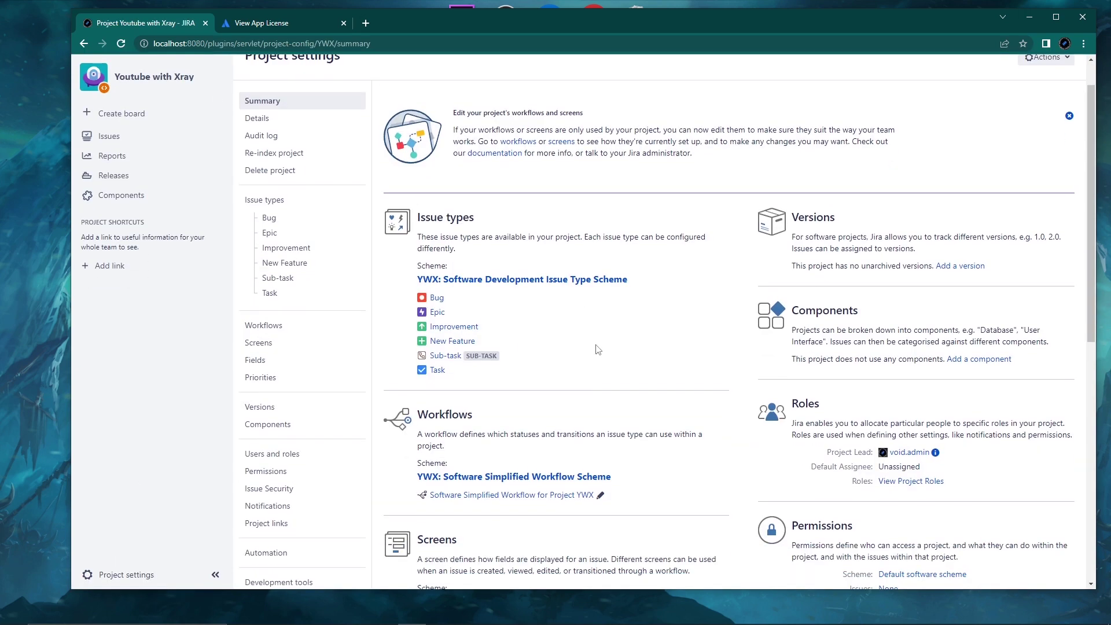
pyautogui.moveTo(463, 362); pyautogui.dragTo(423, 277)
pyautogui.click(607, 312)
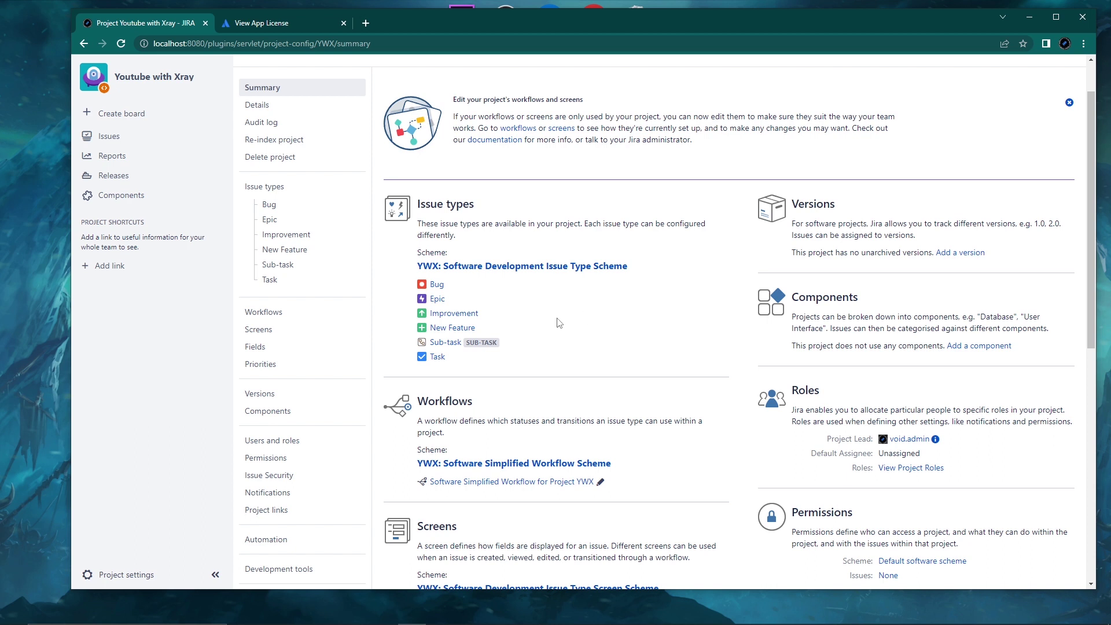
pyautogui.scroll(1, 560, 323)
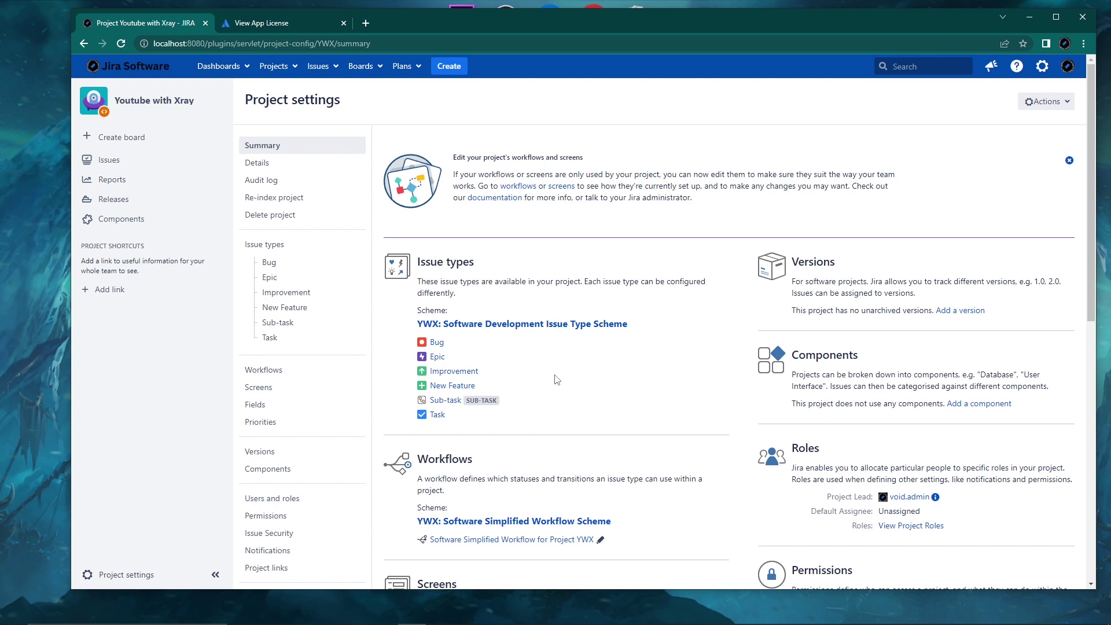
# Open the project's YWX: Software Development Issue Type Scheme for editing.
pyautogui.click(486, 325)
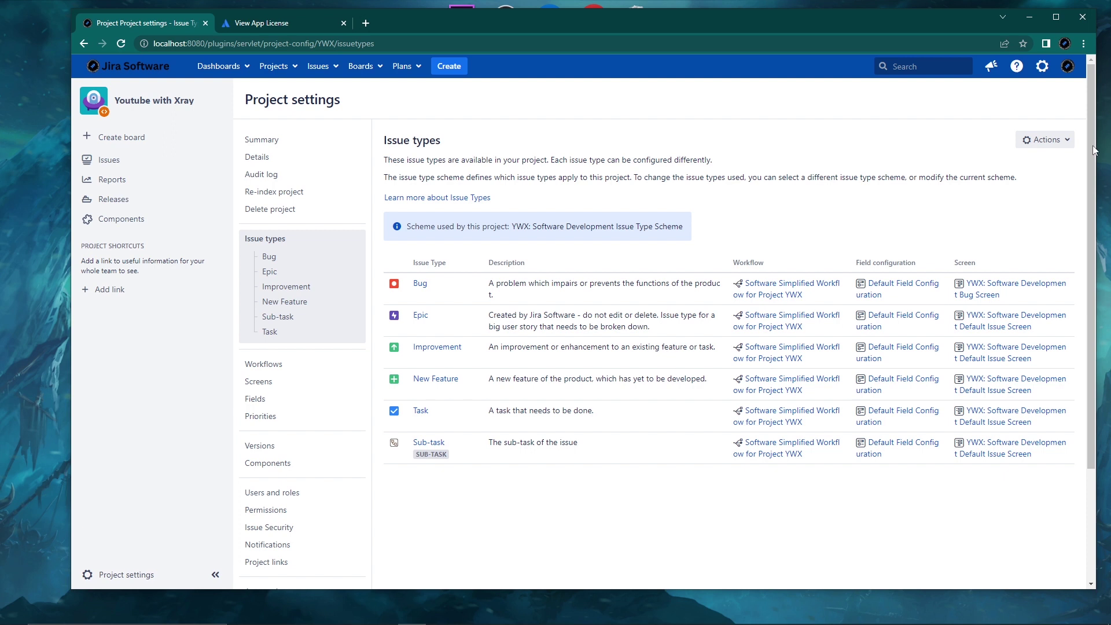
pyautogui.click(1047, 139)
pyautogui.click(1028, 161)
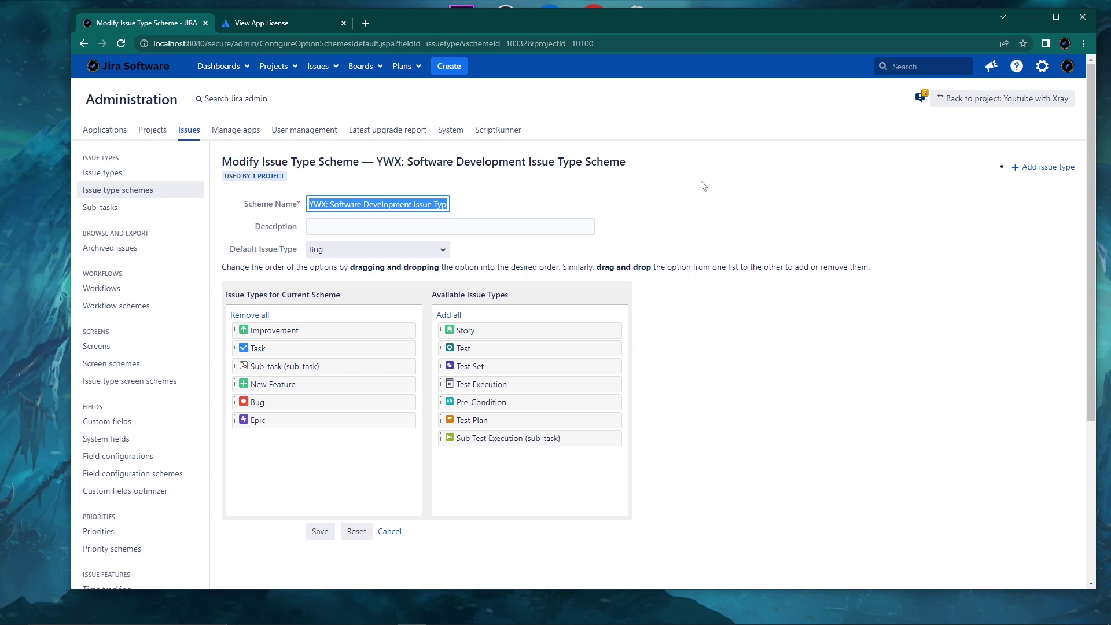
pyautogui.scroll(-3, 578, 406)
pyautogui.scroll(2, 651, 426)
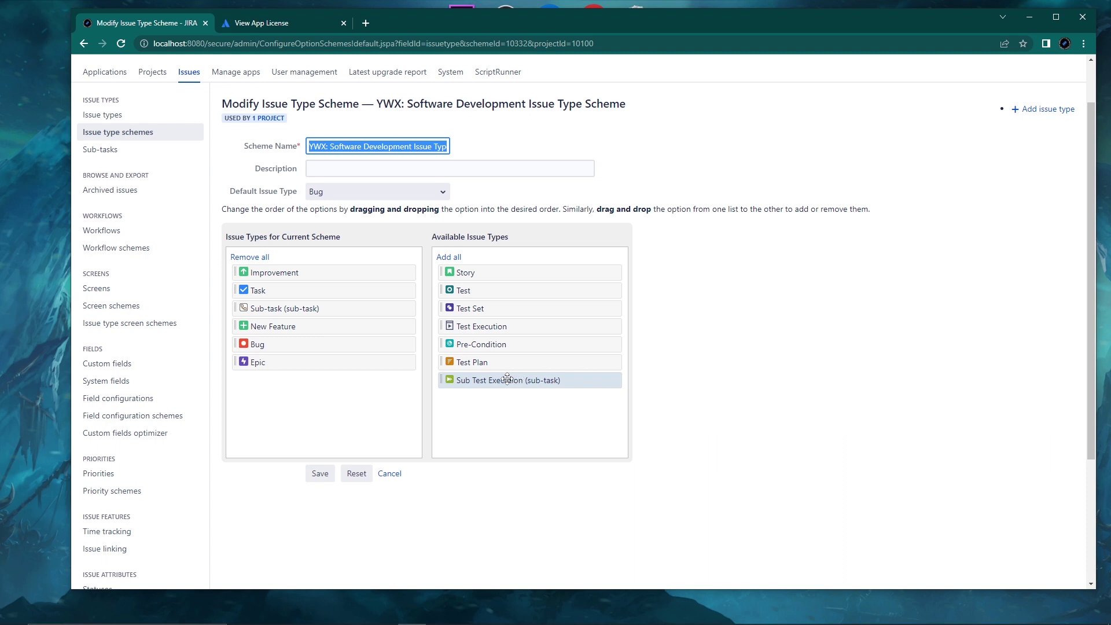
# Add Test, Test Execution, Test Plan and Pre-Condition to the end of the current scheme's issue types and save the scheme.
pyautogui.moveTo(481, 290); pyautogui.dragTo(276, 375)
pyautogui.moveTo(486, 344); pyautogui.dragTo(290, 401)
pyautogui.moveTo(482, 308); pyautogui.dragTo(401, 419)
pyautogui.moveTo(501, 308); pyautogui.dragTo(324, 436)
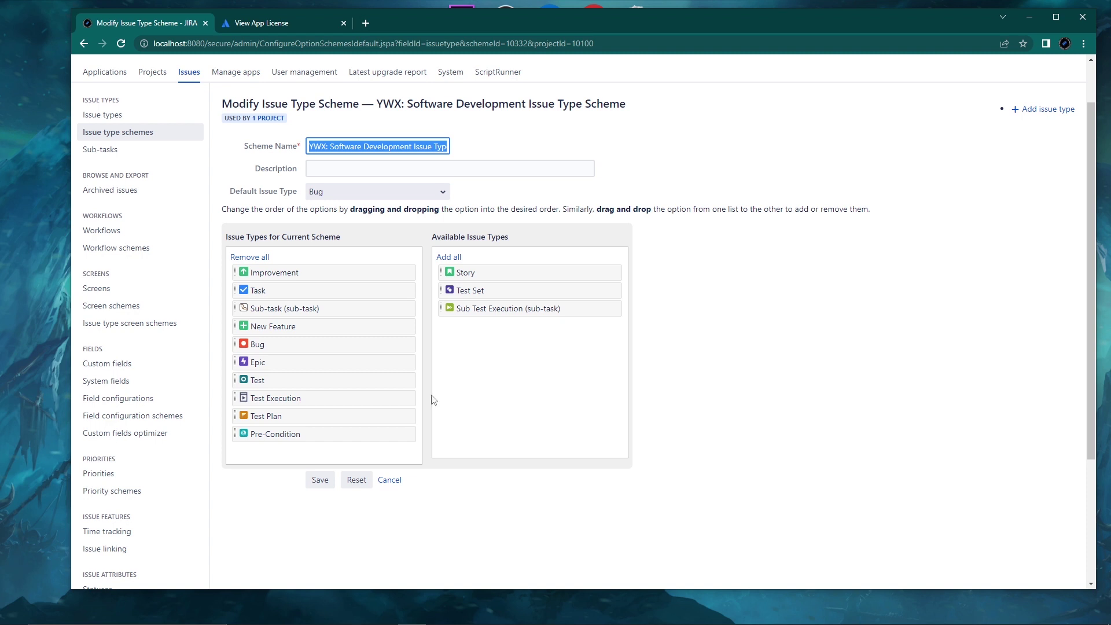
pyautogui.click(321, 479)
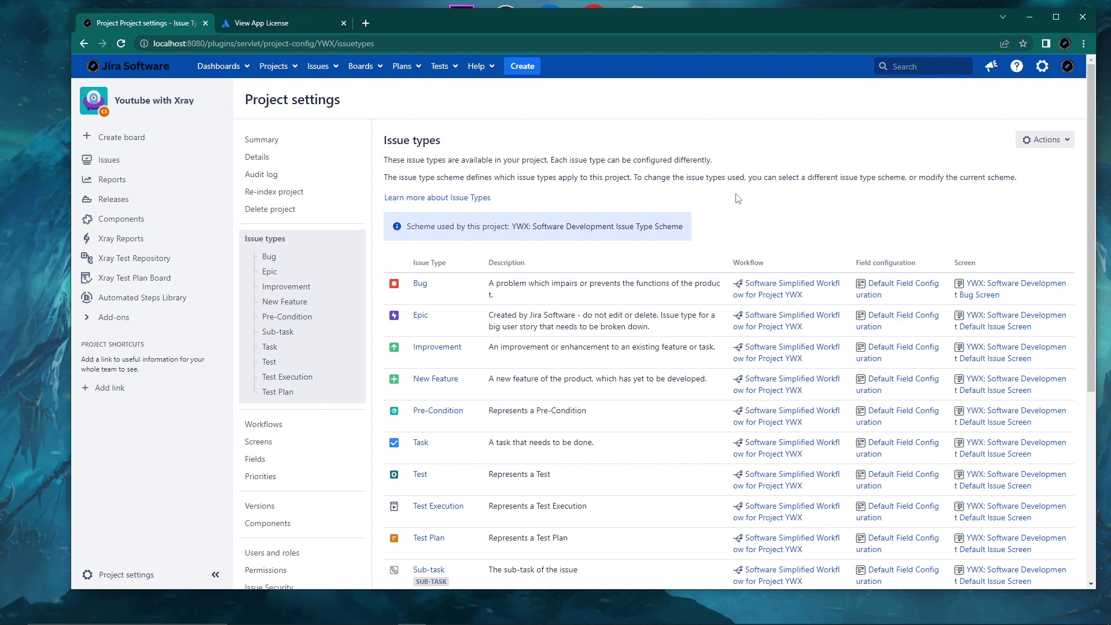
# Review the project's issue types along with their workflows, field configurations and screens.
pyautogui.scroll(-3, 738, 198)
pyautogui.scroll(2, 695, 377)
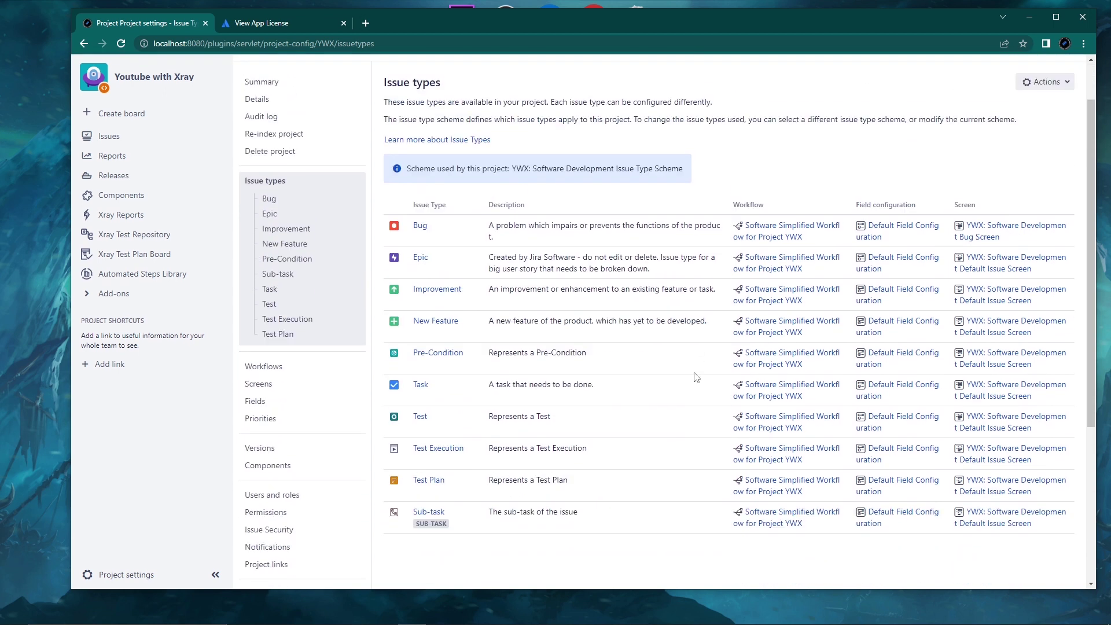
pyautogui.scroll(-1, 623, 378)
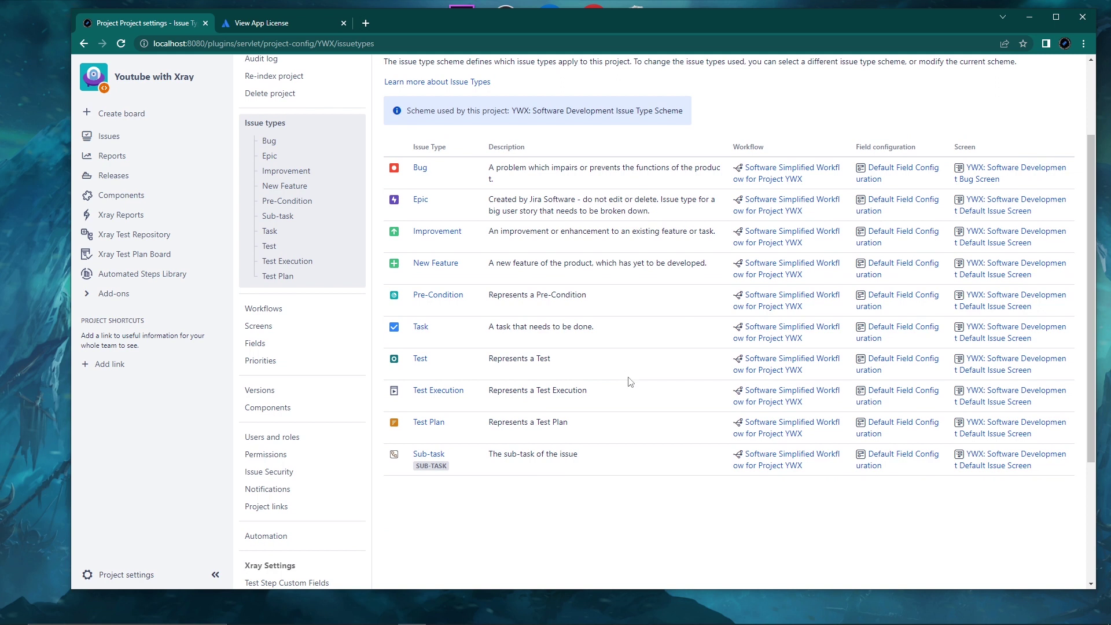
pyautogui.scroll(2, 628, 378)
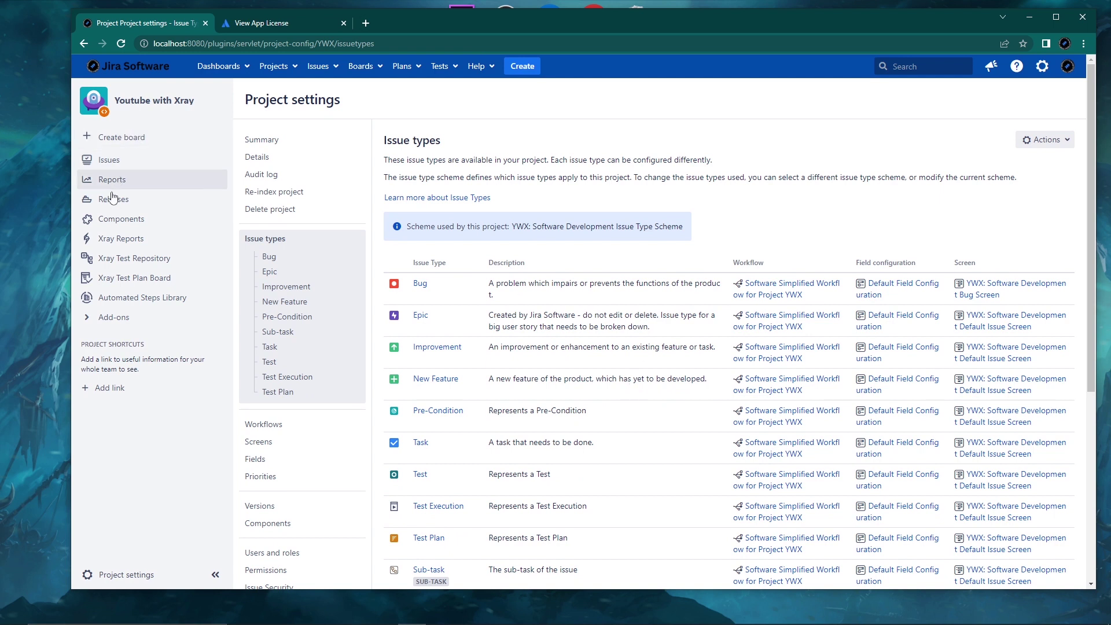
# View the project's Xray Reports, Xray Test Repository and Add-ons entries, ending on the project's activity page.
pyautogui.click(133, 245)
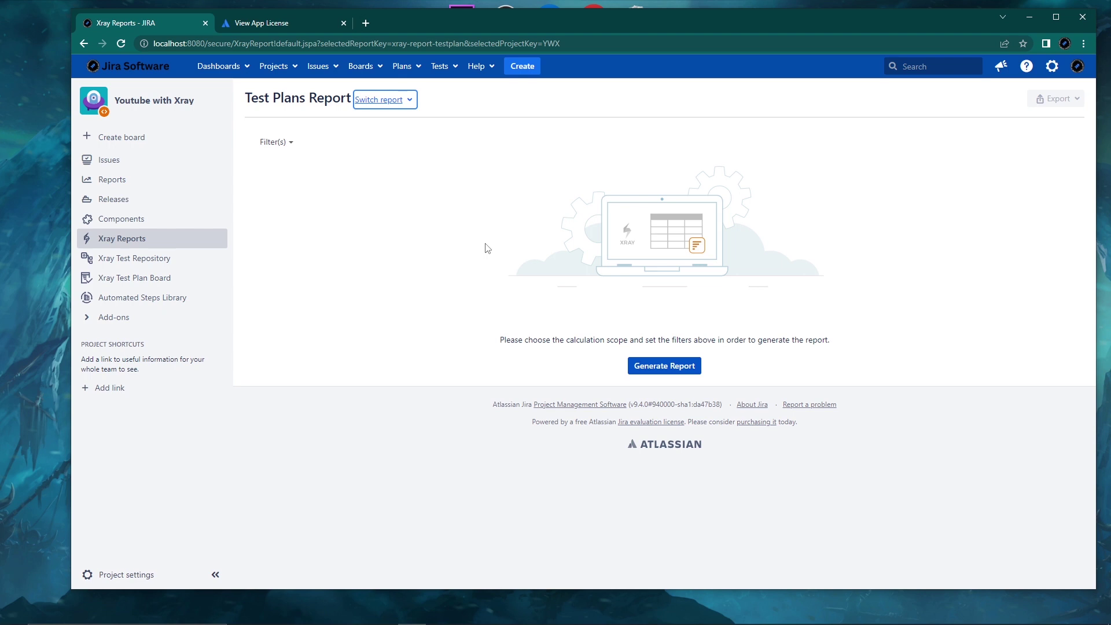
pyautogui.click(120, 257)
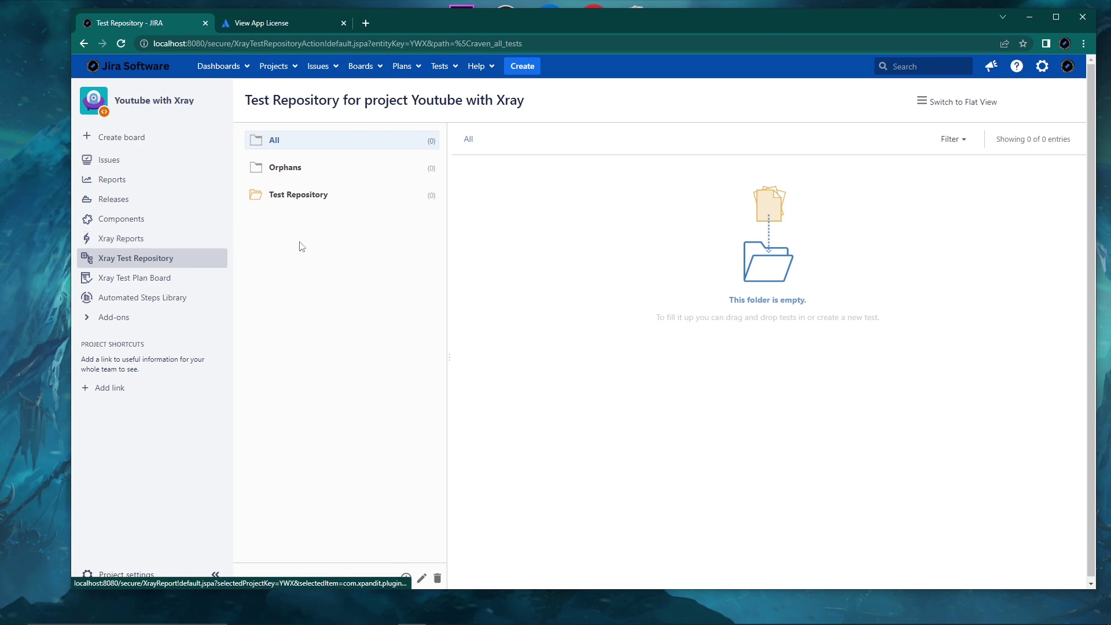
pyautogui.click(88, 318)
pyautogui.click(88, 318)
pyautogui.click(88, 318)
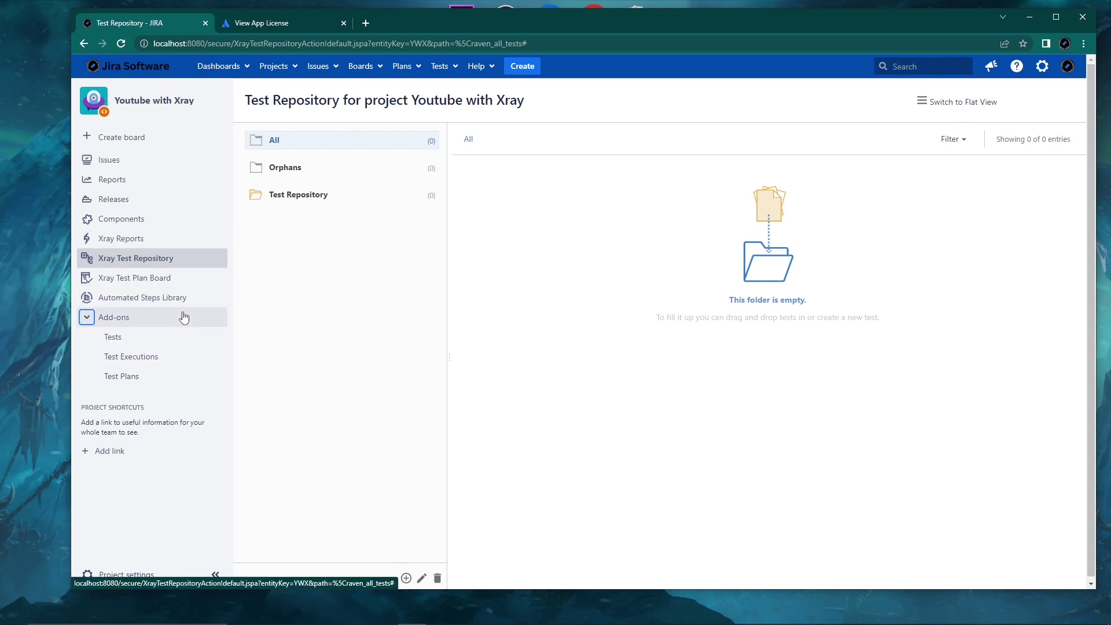
pyautogui.click(161, 102)
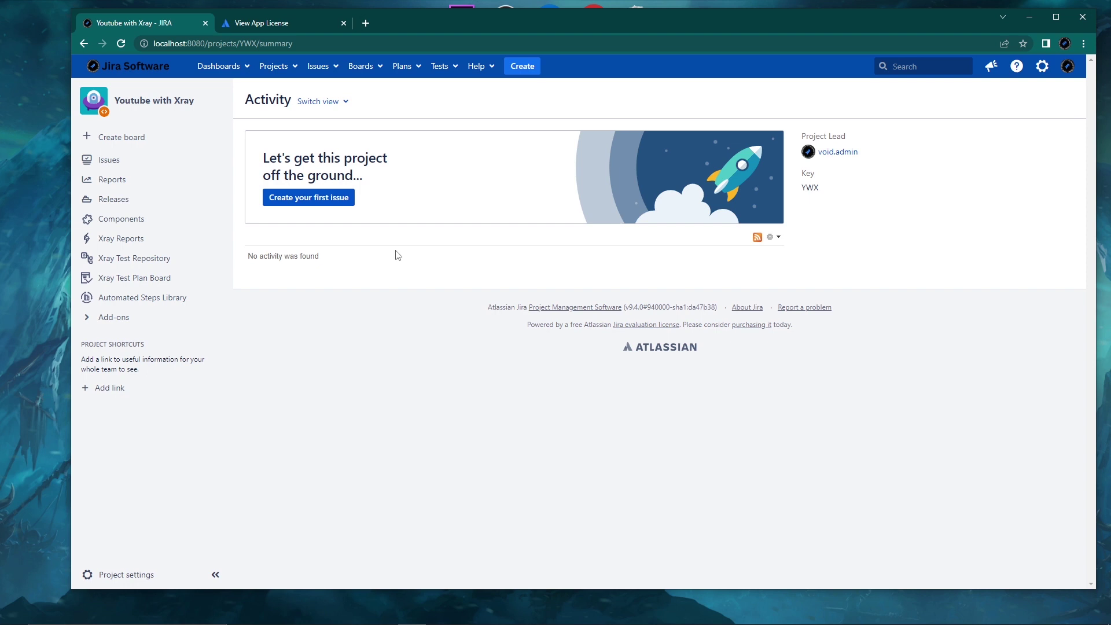
# Open Xray's Test Statuses in the app administration and examine the test run statuses and preferences.
pyautogui.click(1042, 66)
pyautogui.click(1016, 159)
pyautogui.scroll(-2, 145, 322)
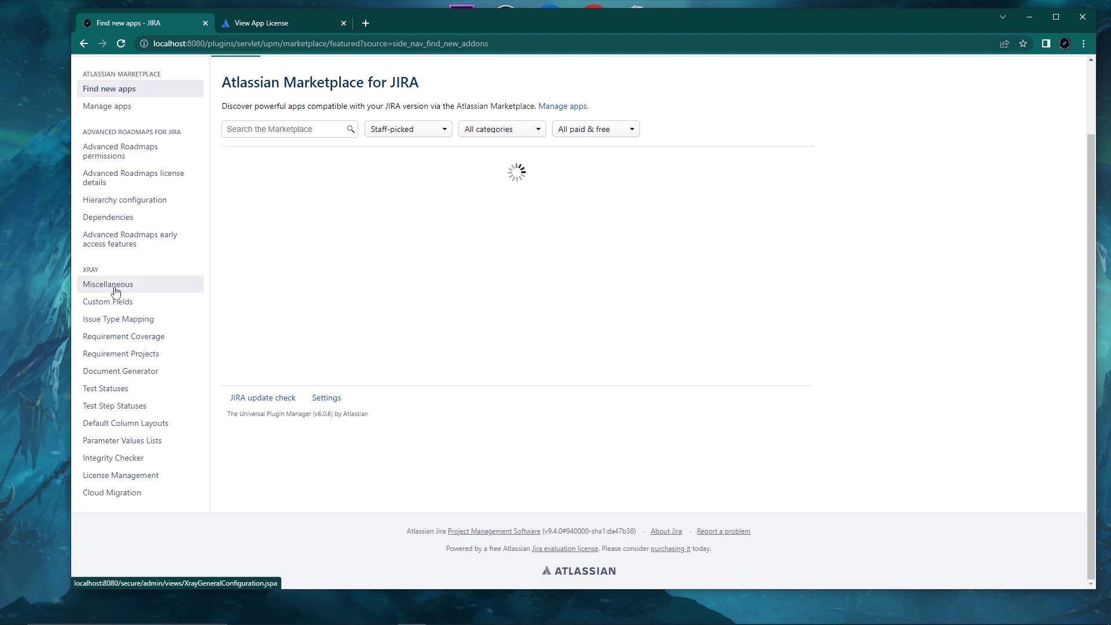
pyautogui.click(121, 390)
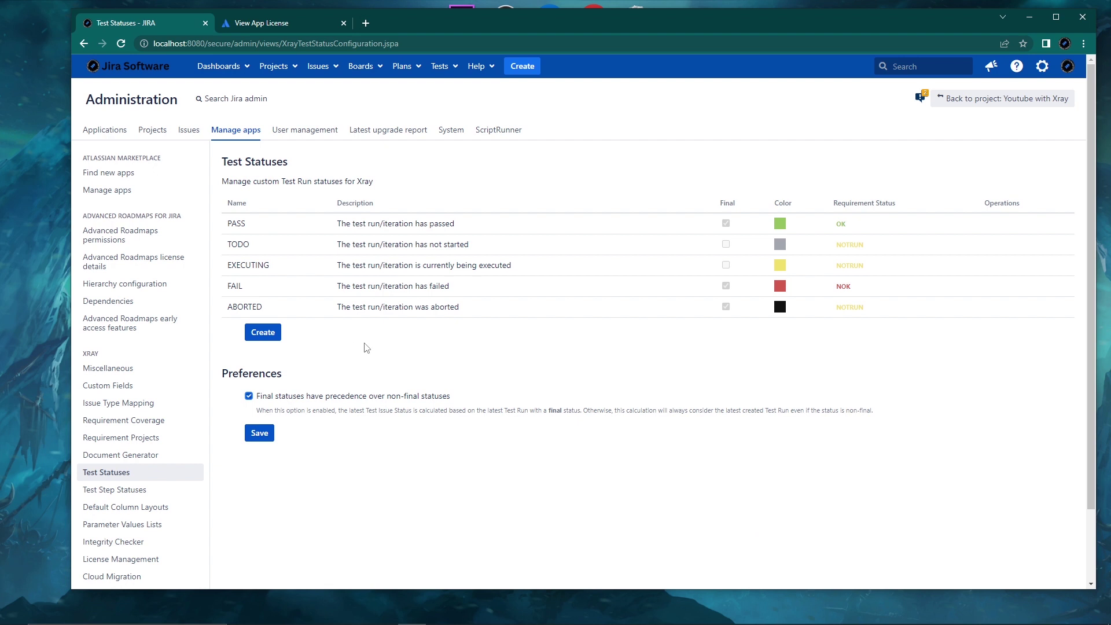
pyautogui.scroll(-1, 370, 346)
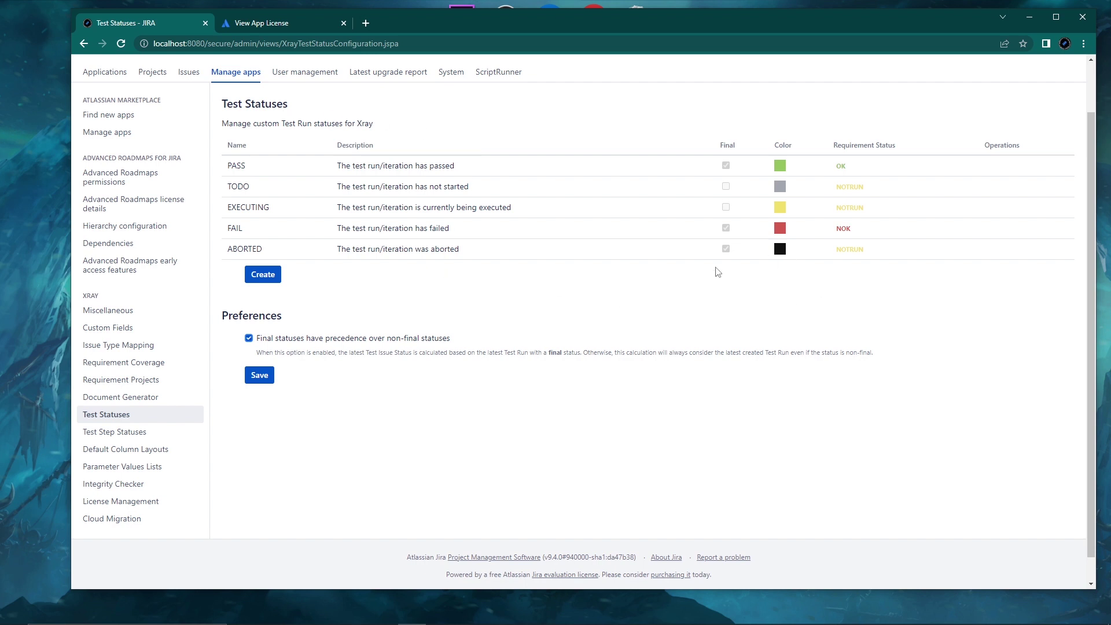
pyautogui.scroll(-1, 340, 324)
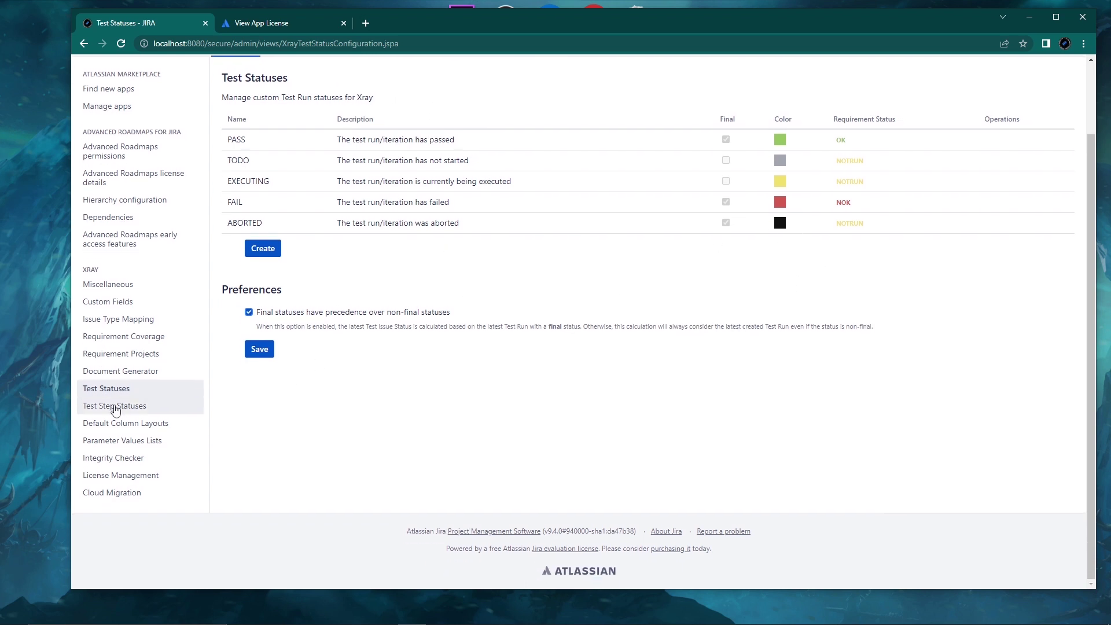
# Map Bug as a defect issue type in Xray's Issue Type Mapping.
pyautogui.click(111, 320)
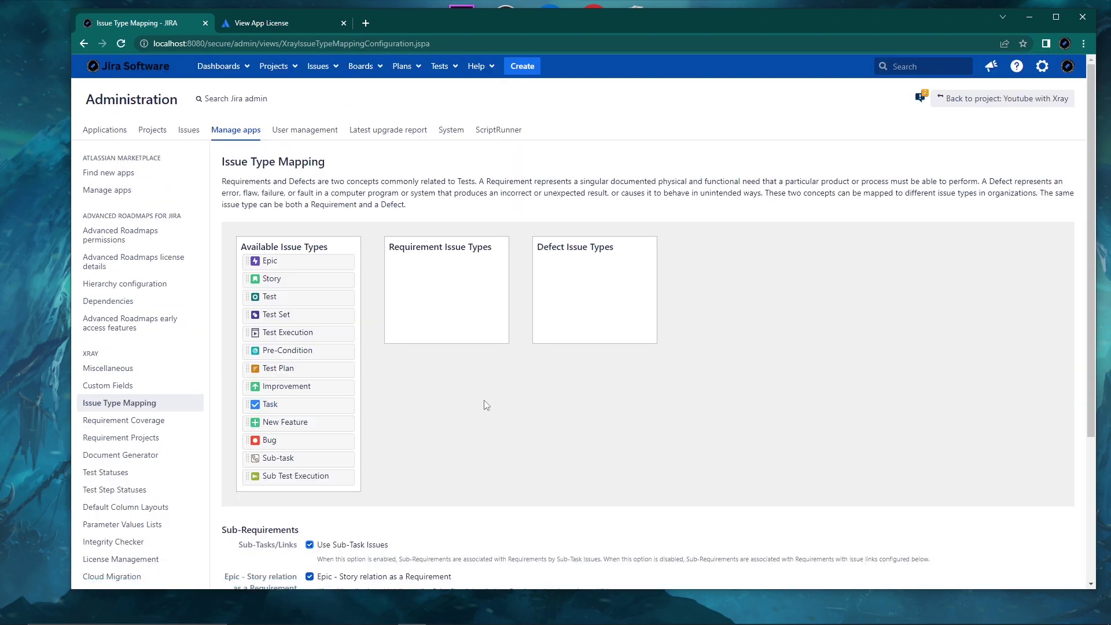
pyautogui.scroll(-1, 486, 405)
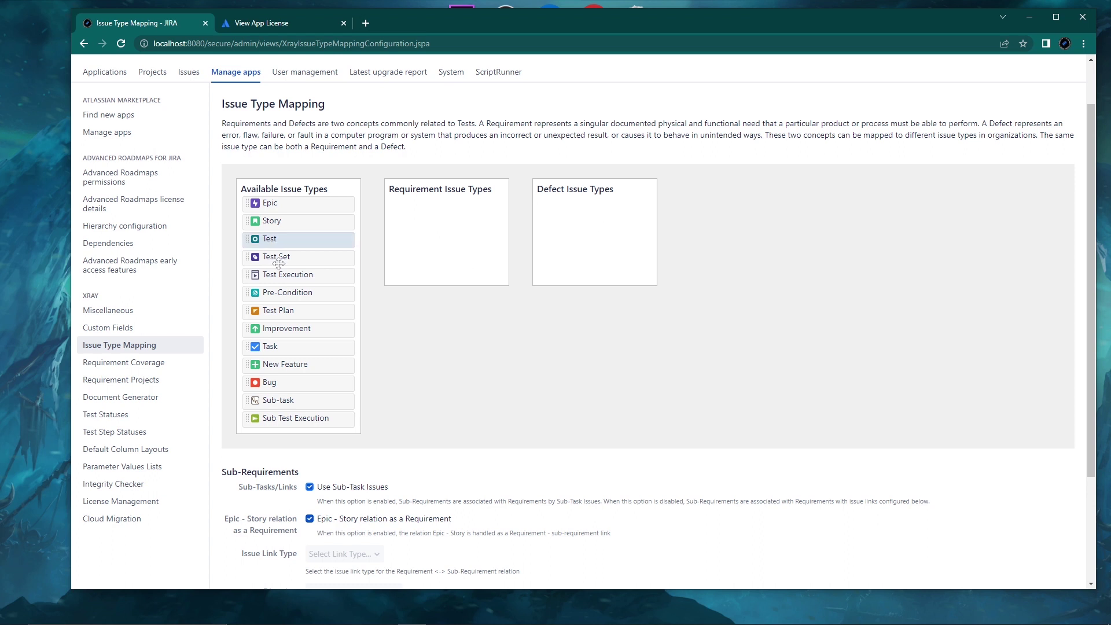
pyautogui.moveTo(277, 382); pyautogui.dragTo(594, 225)
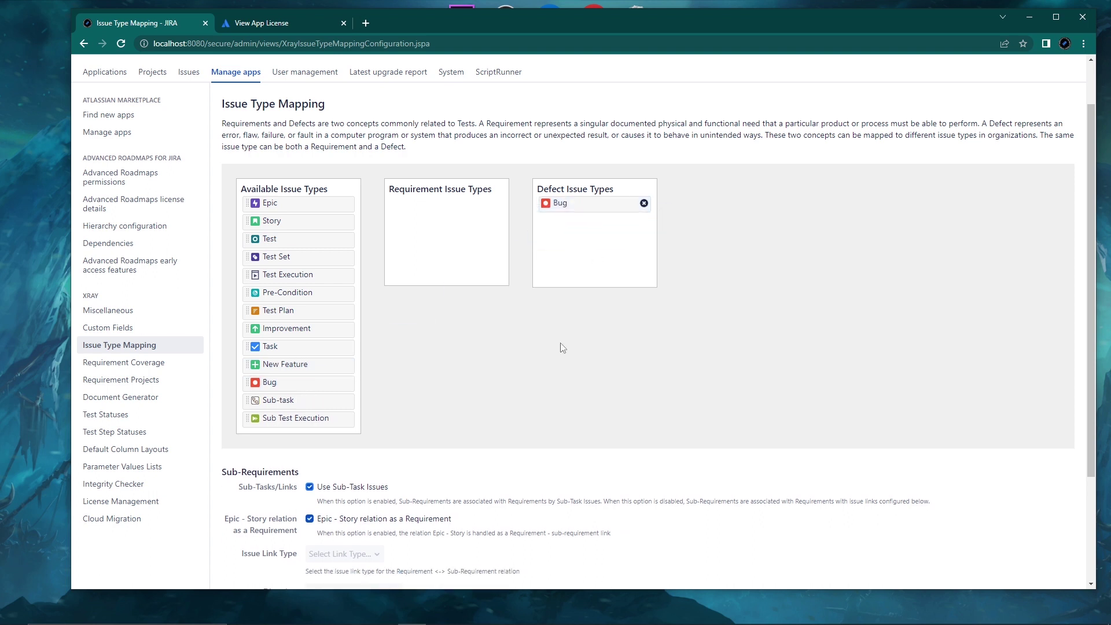
# Examine the requirement issue types and Epic - Story sub-requirement settings, and return to the Youtube with Xray project.
pyautogui.scroll(-4, 516, 315)
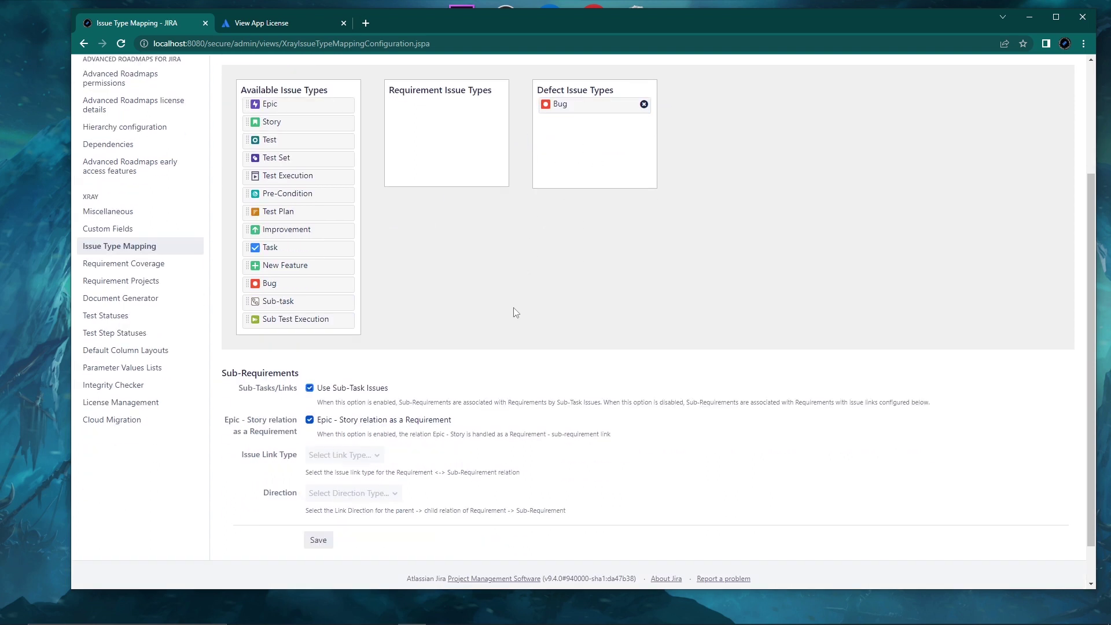
pyautogui.scroll(3, 471, 300)
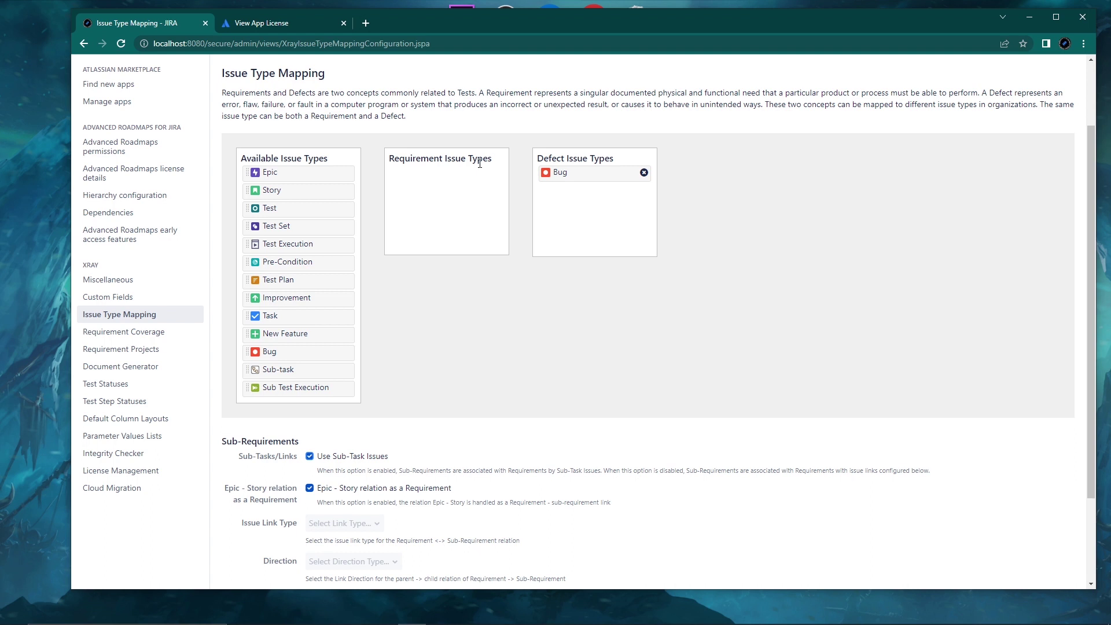
pyautogui.moveTo(499, 161); pyautogui.dragTo(388, 159)
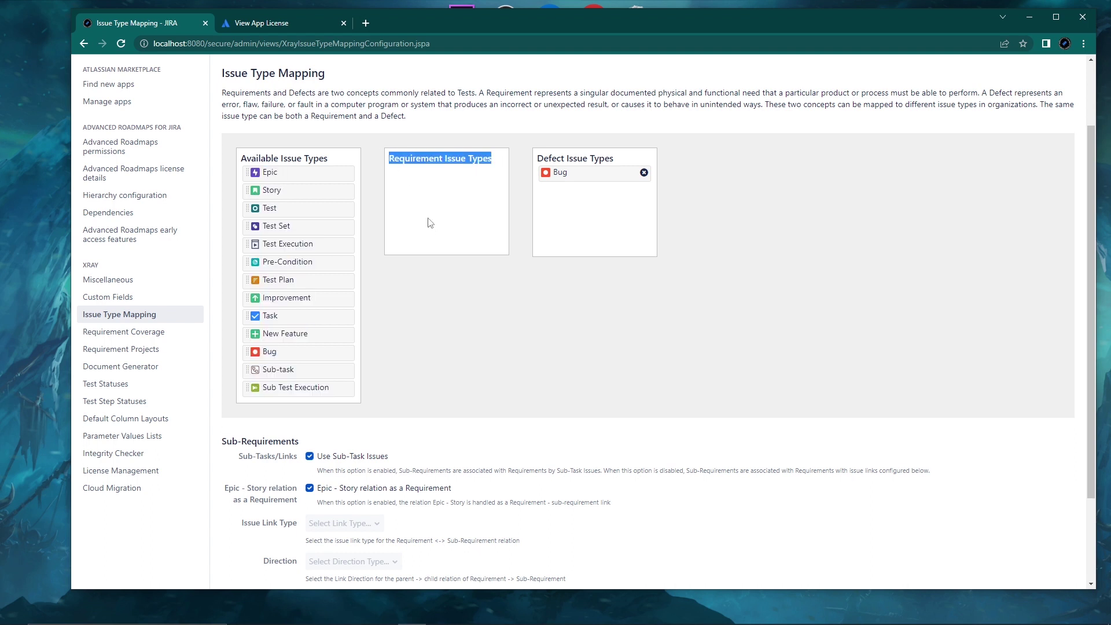
pyautogui.click(455, 300)
pyautogui.scroll(-2, 449, 314)
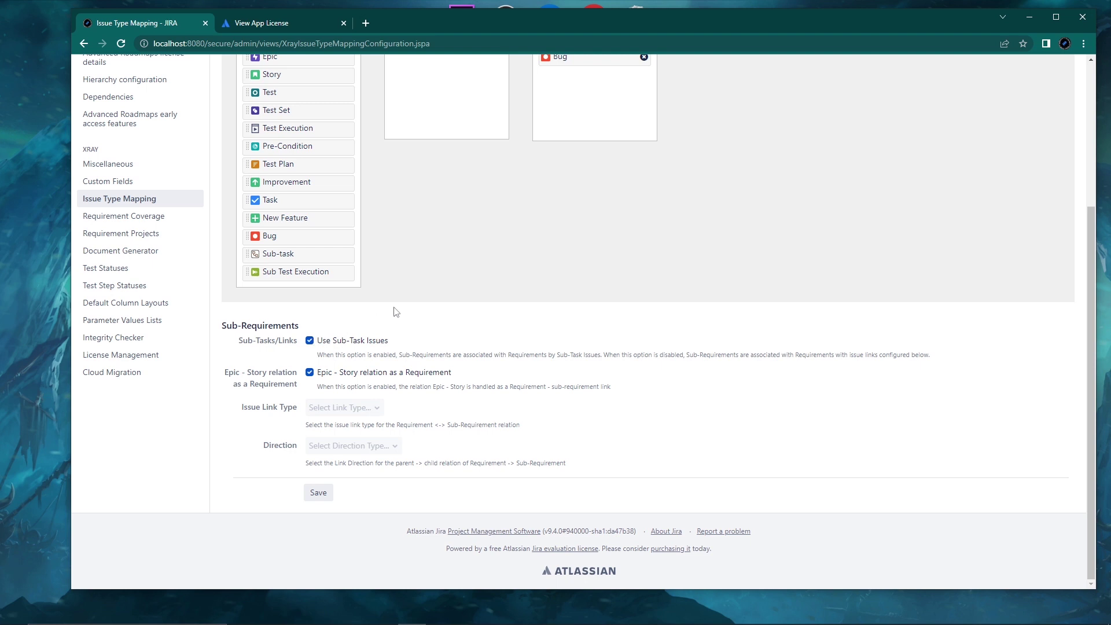
pyautogui.moveTo(226, 373); pyautogui.dragTo(264, 372)
pyautogui.scroll(4, 426, 307)
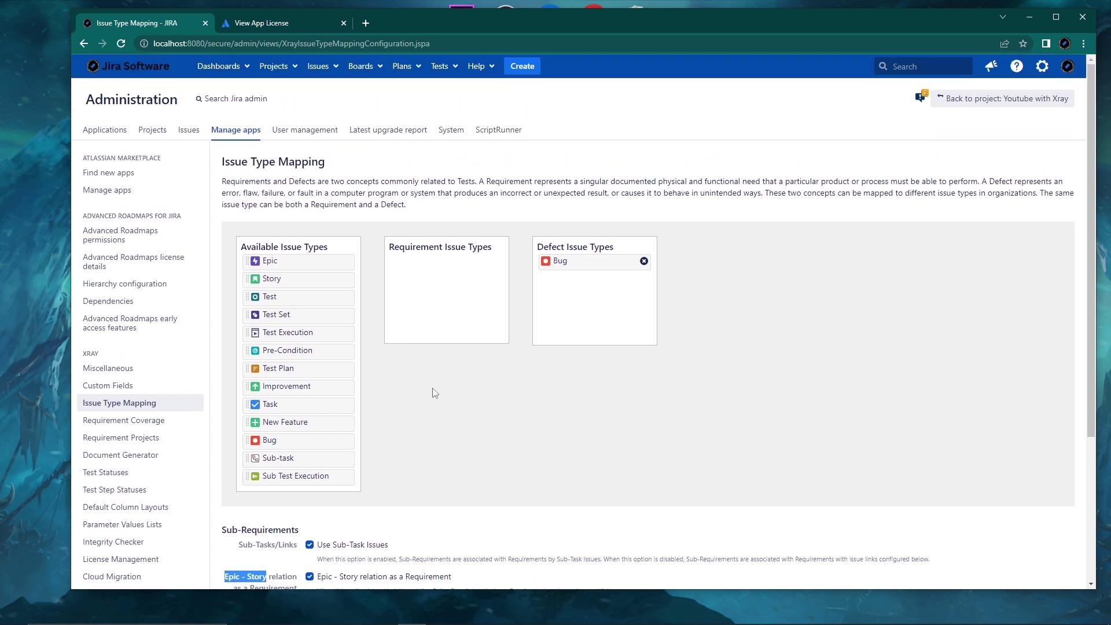
pyautogui.scroll(-2, 431, 388)
pyautogui.scroll(2, 504, 336)
pyautogui.click(293, 68)
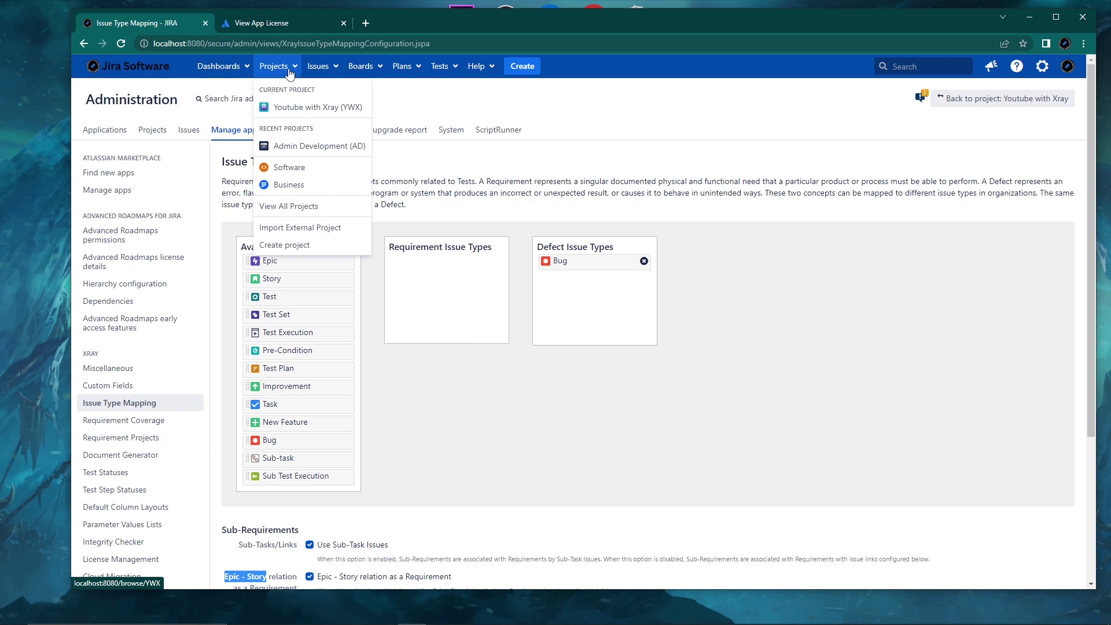
pyautogui.click(291, 107)
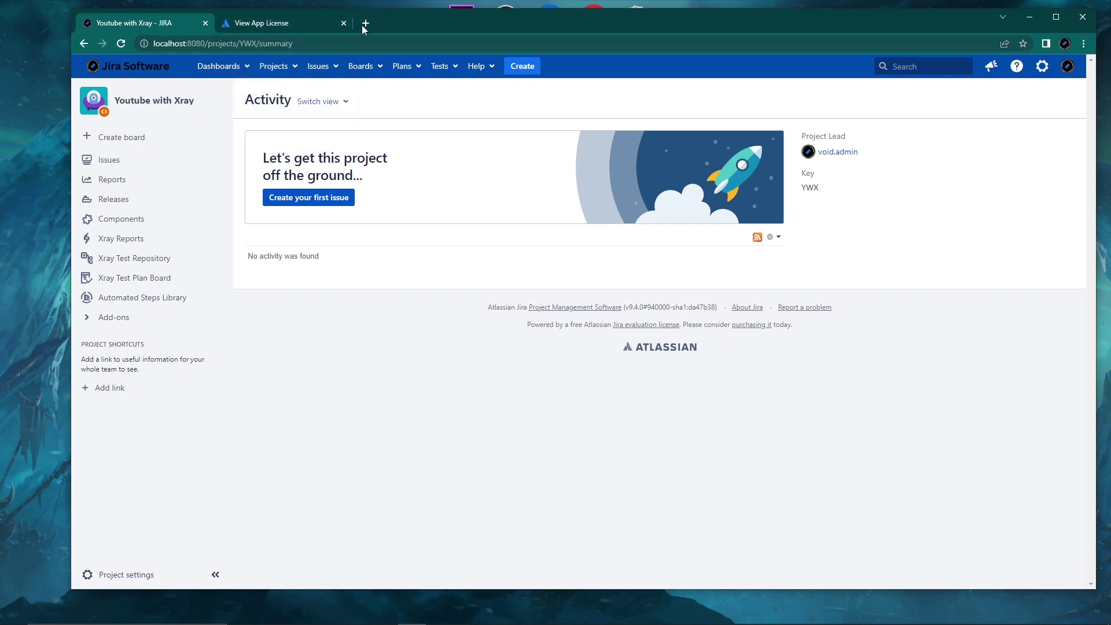
# Show the details of the user-installed Xray app in the app management page.
pyautogui.click(1051, 68)
pyautogui.click(984, 164)
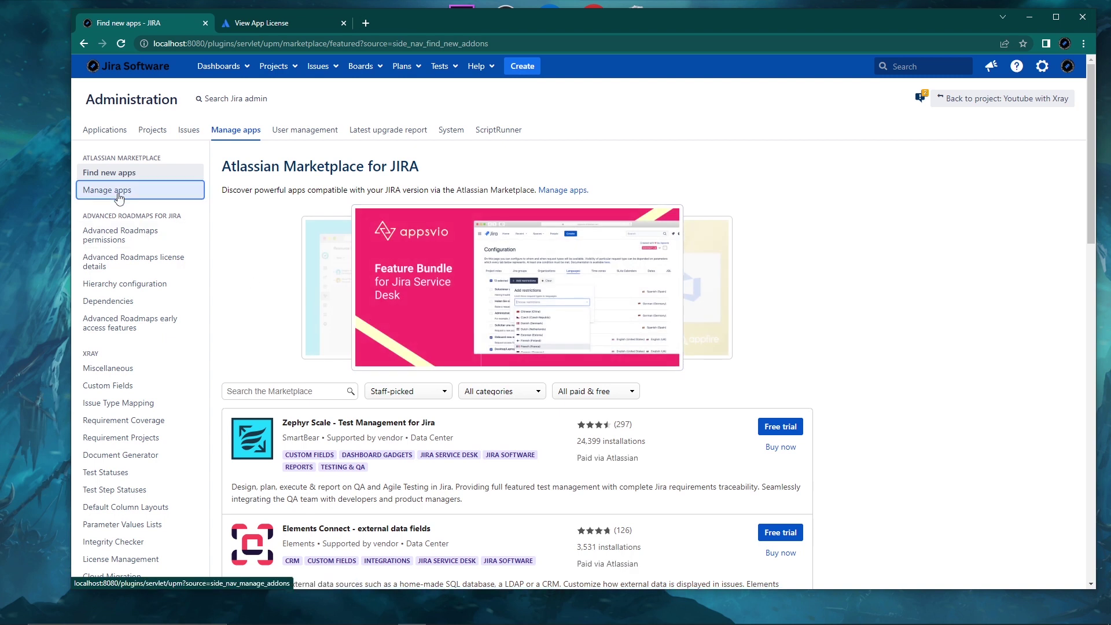
pyautogui.click(108, 190)
pyautogui.scroll(-2, 191, 355)
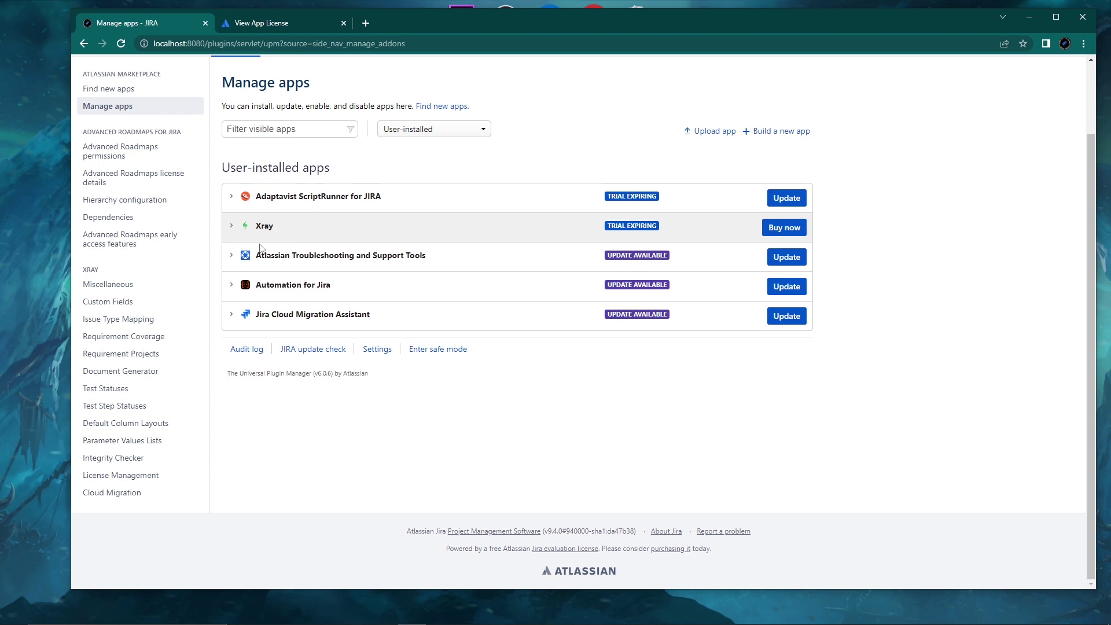
pyautogui.click(232, 227)
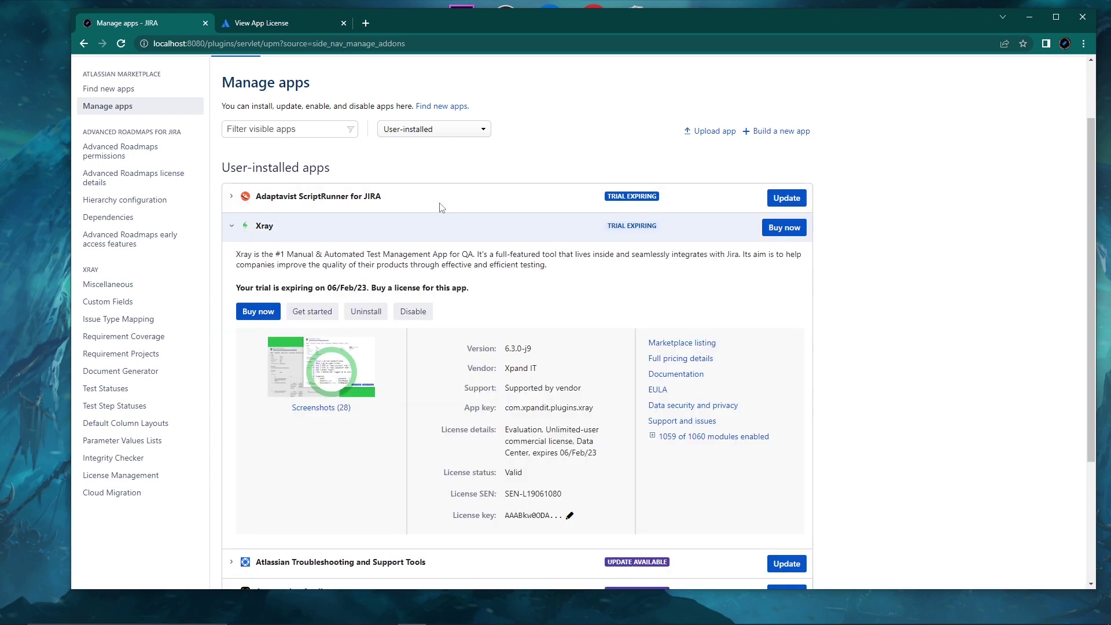
pyautogui.scroll(-1, 451, 278)
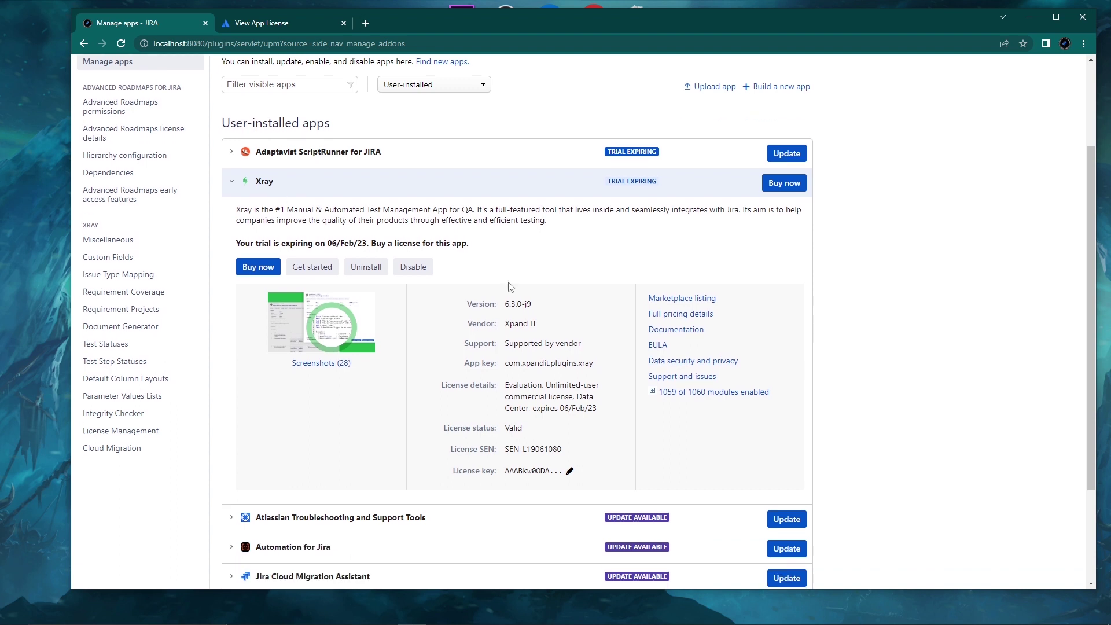
# Consult Xray's documentation in a separate tab and return to the Jira dashboard.
pyautogui.middleClick(682, 318)
pyautogui.click(321, 24)
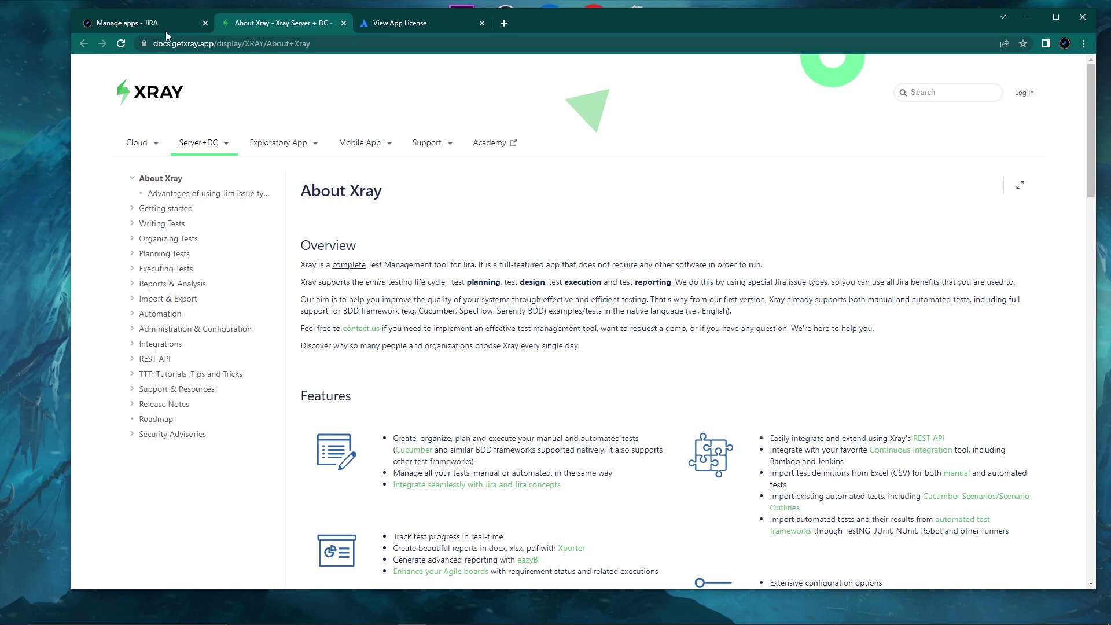
pyautogui.click(145, 23)
pyautogui.scroll(3, 481, 179)
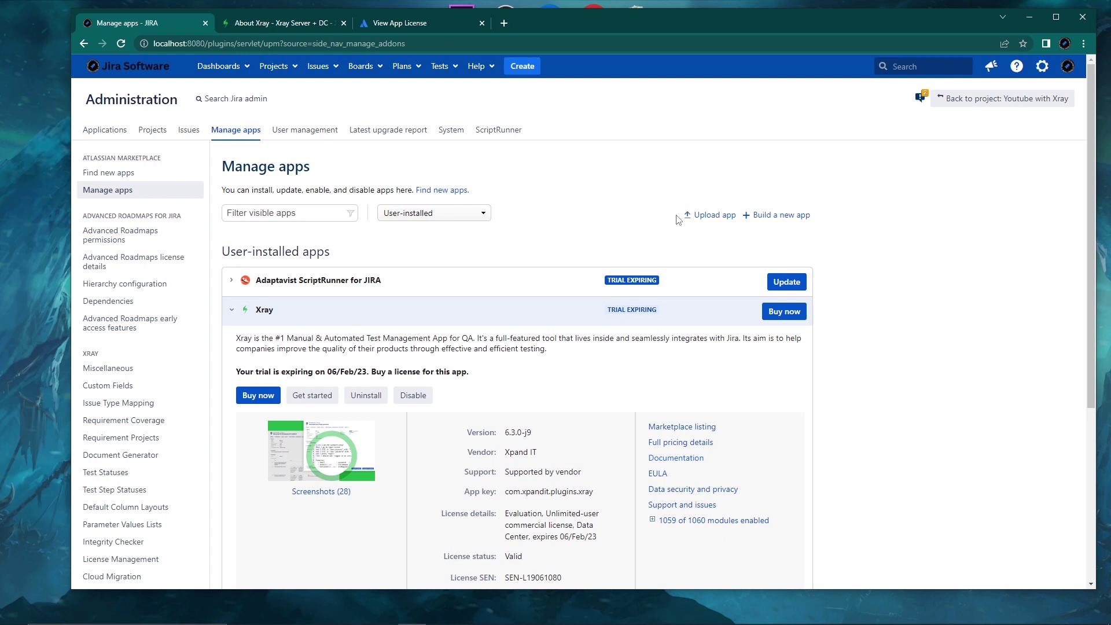
pyautogui.click(127, 68)
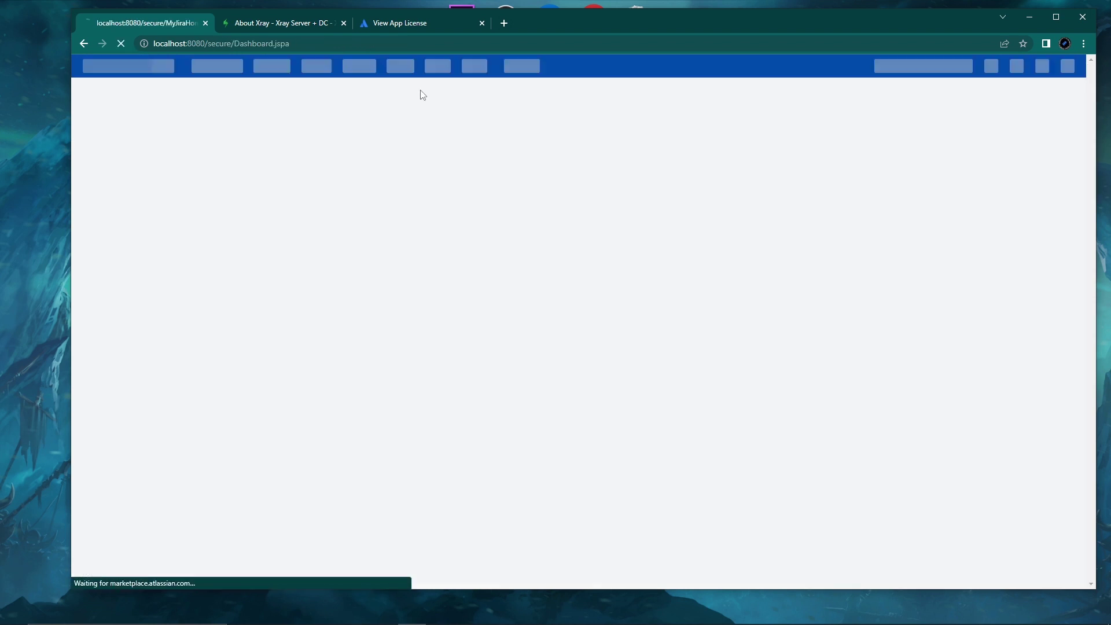